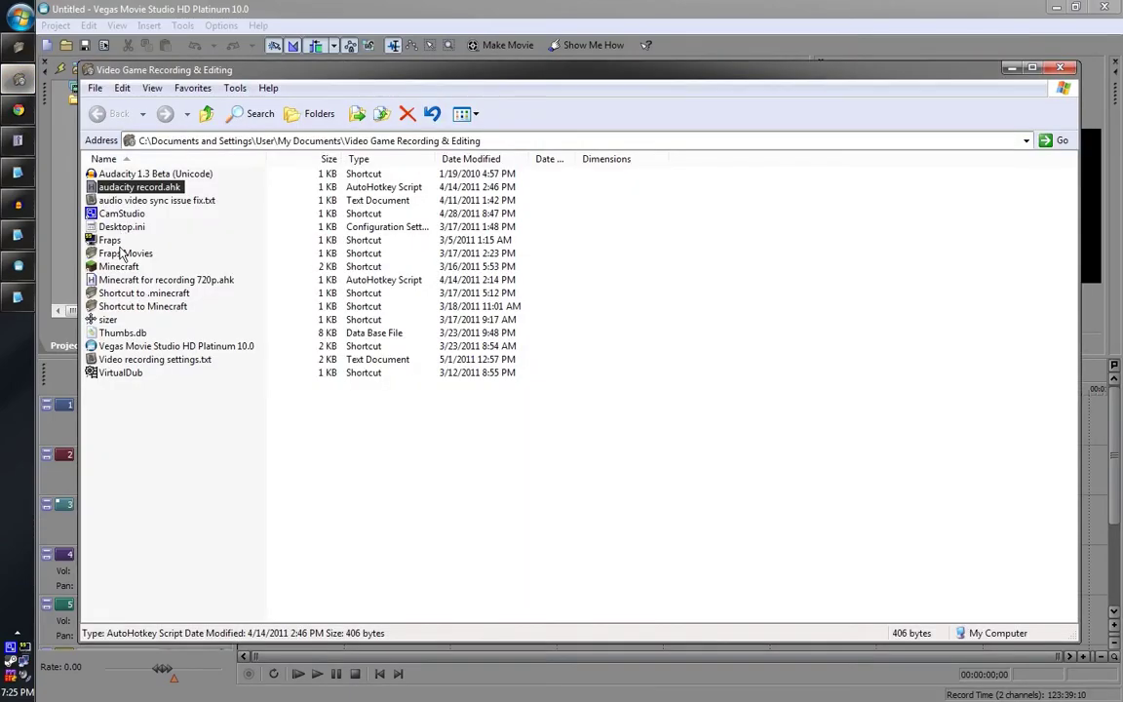
click(121, 252)
click(20, 18)
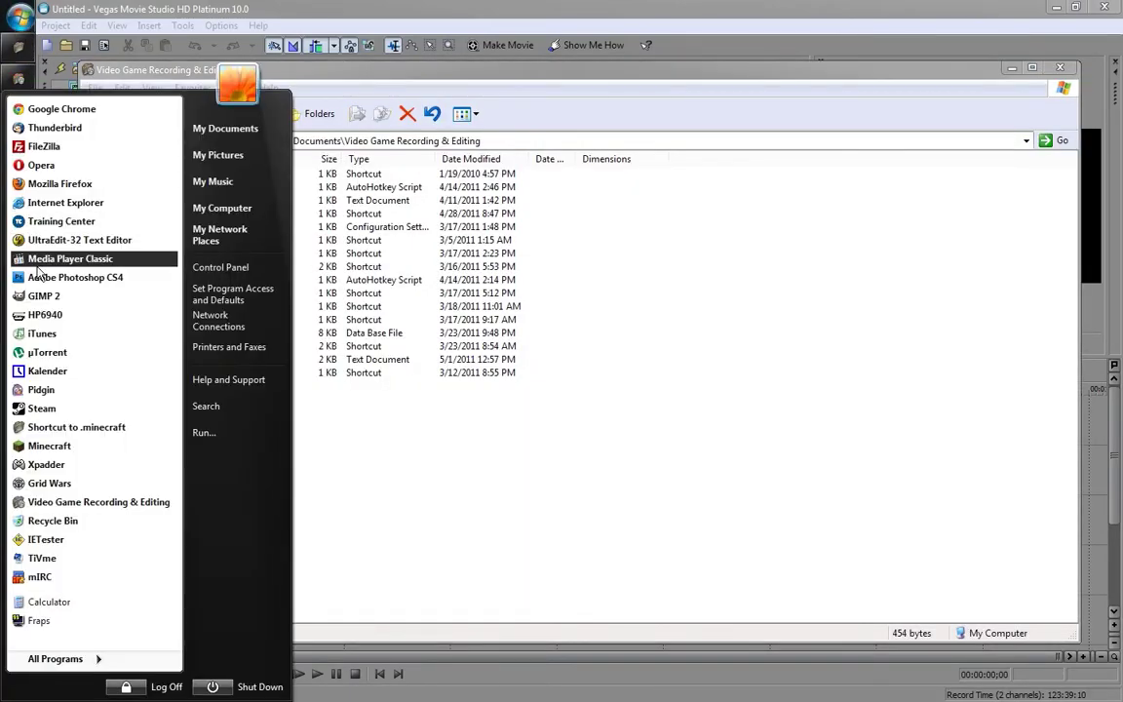
key(Escape)
click(19, 17)
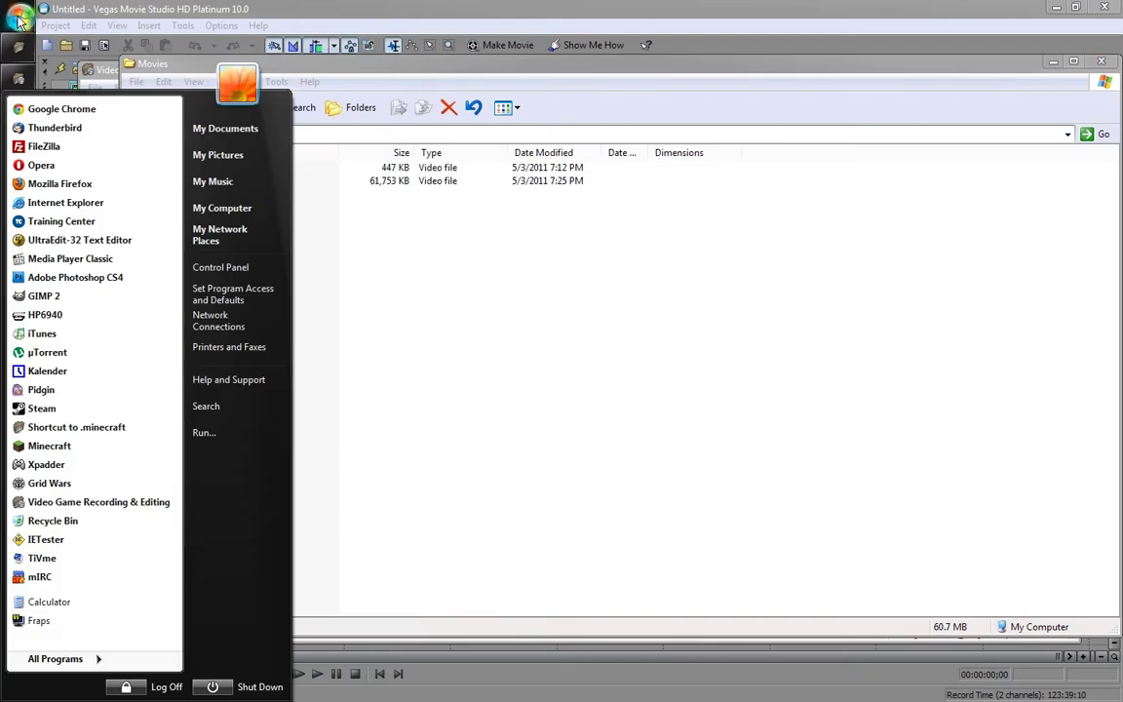
click(50, 502)
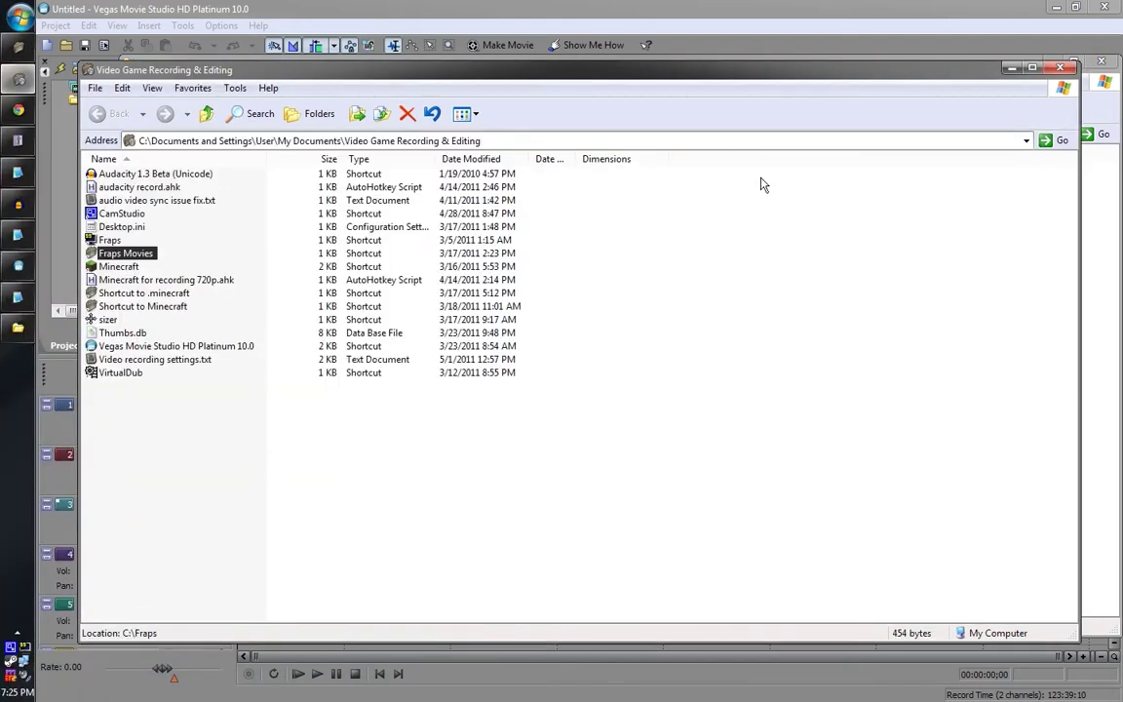
click(1096, 238)
click(252, 184)
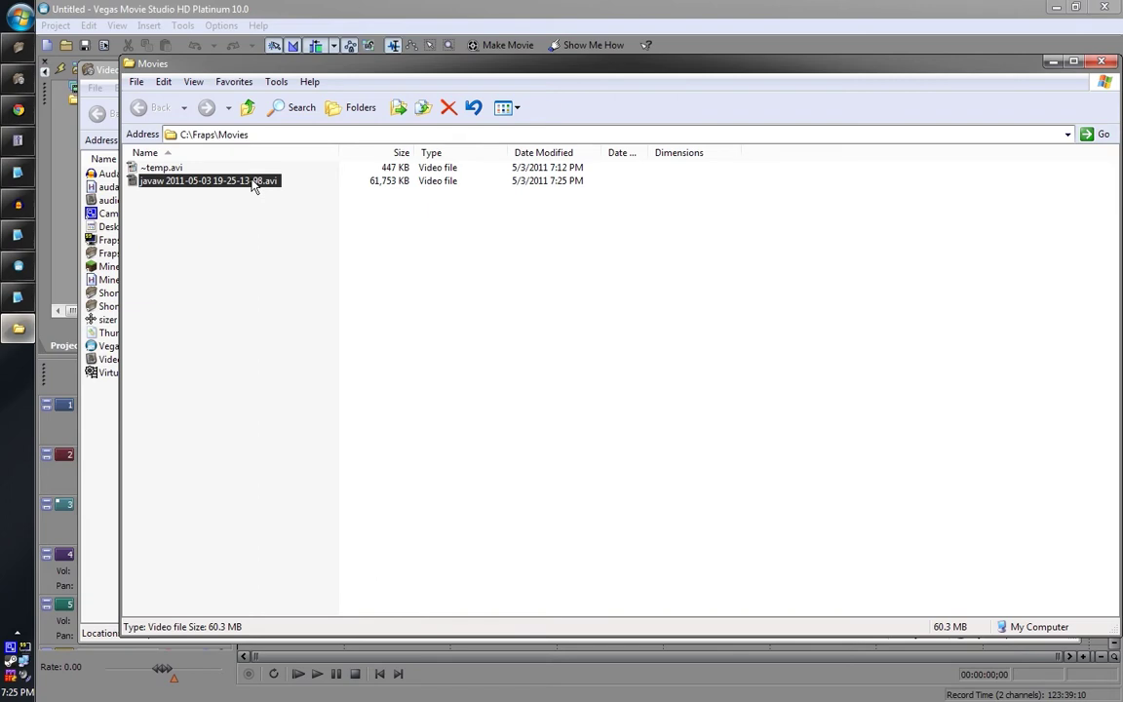
double_click(253, 184)
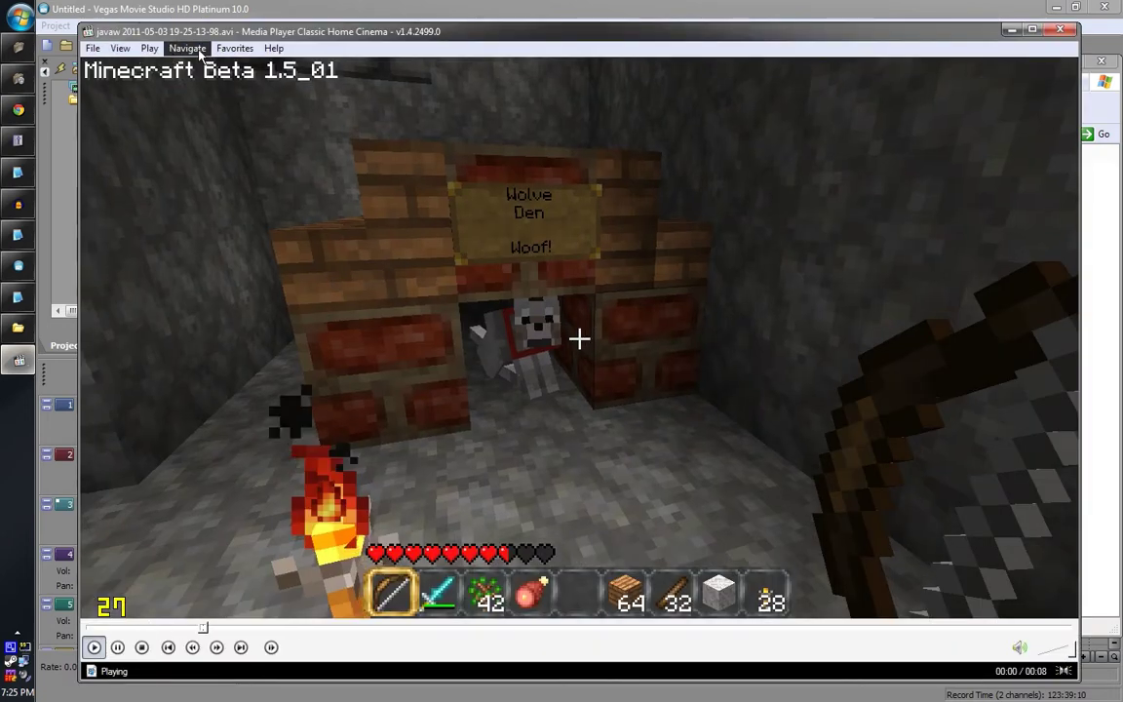
- Check the Output renderer page in View > Options, then cancel without changes
click(120, 48)
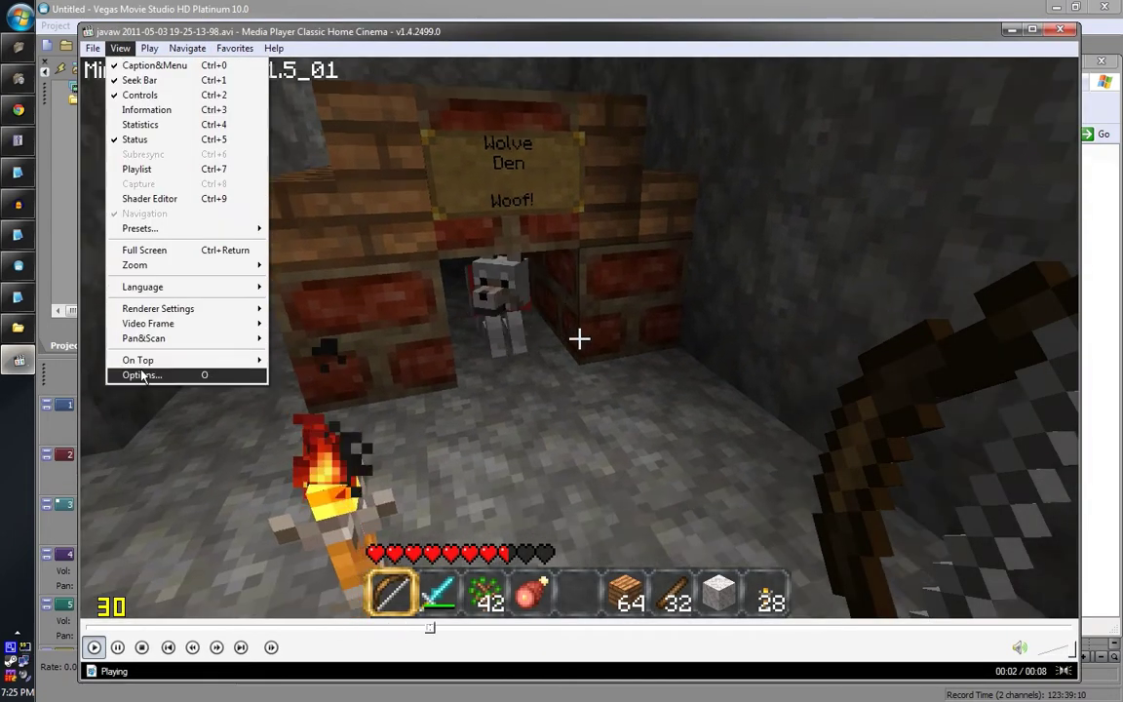
click(143, 375)
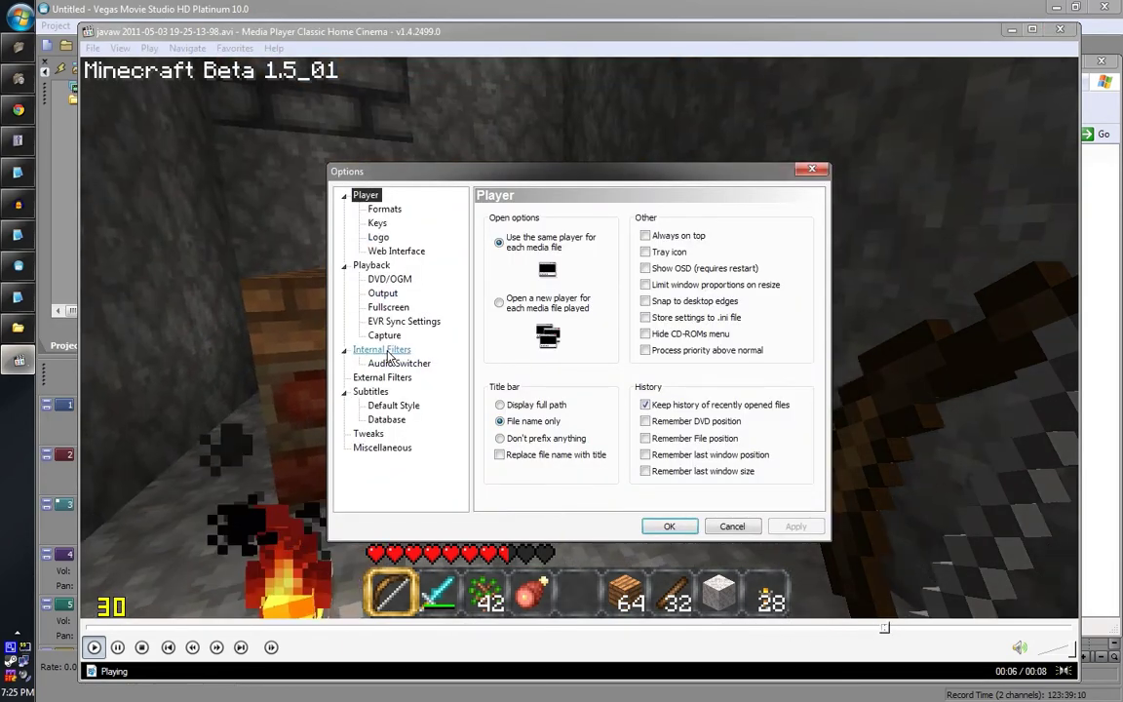
click(382, 292)
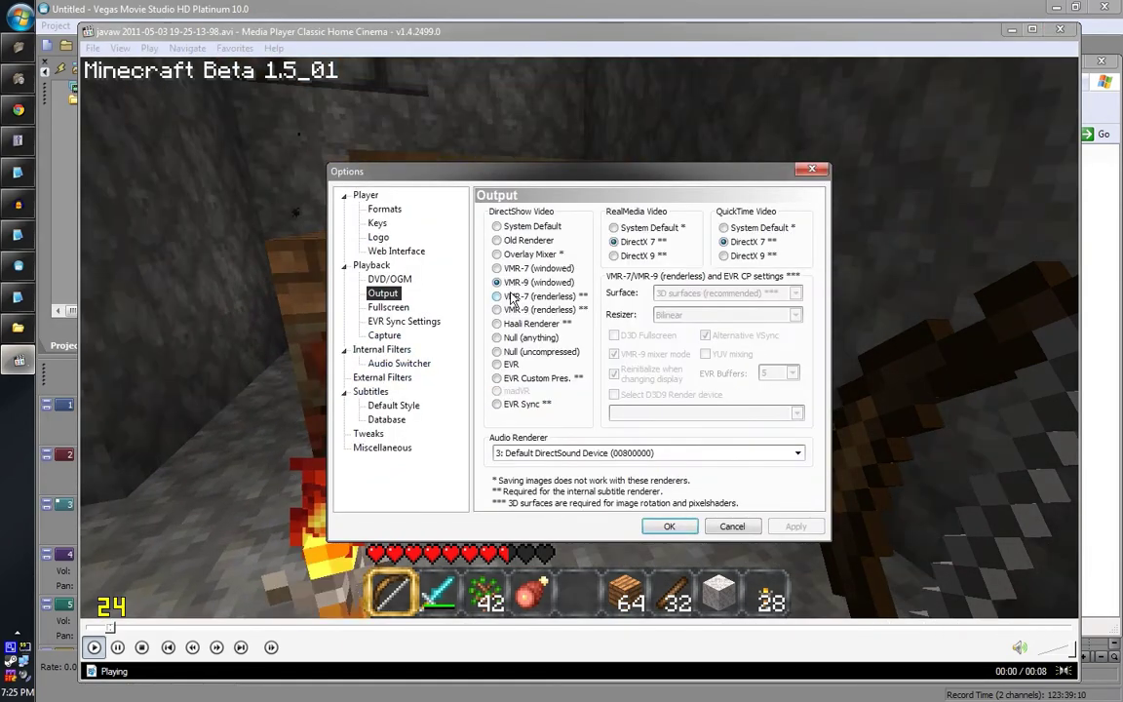
click(732, 525)
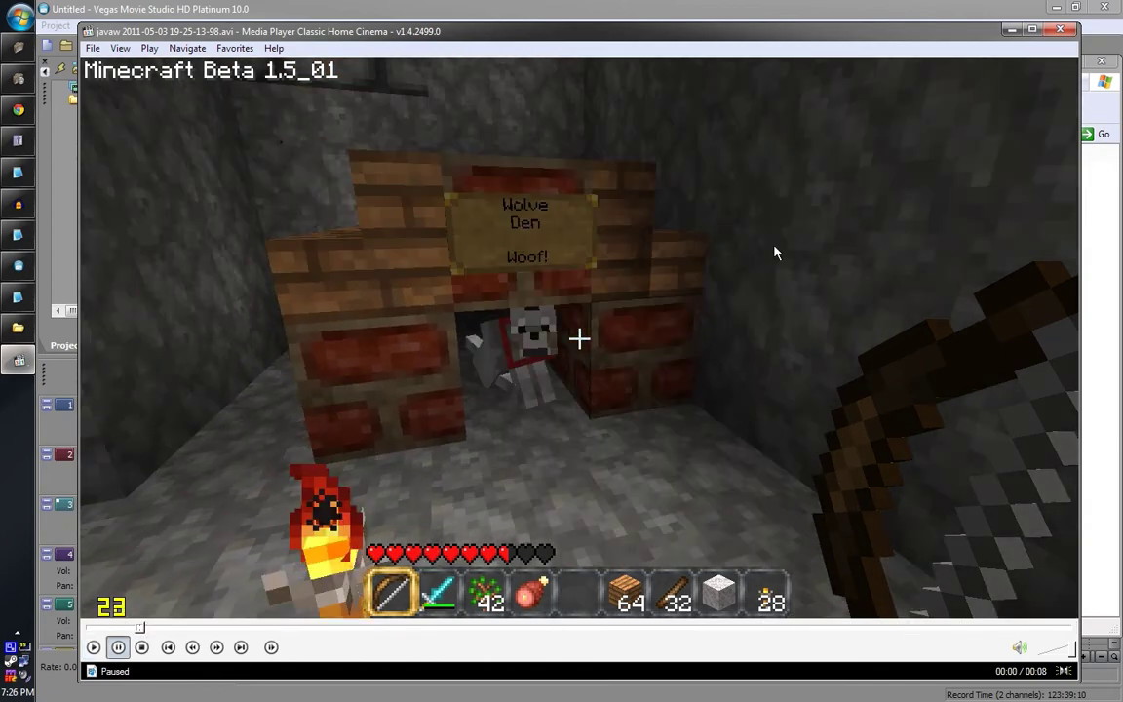
- Close the media player and bring the Video recording settings.txt notes to the front
click(1063, 30)
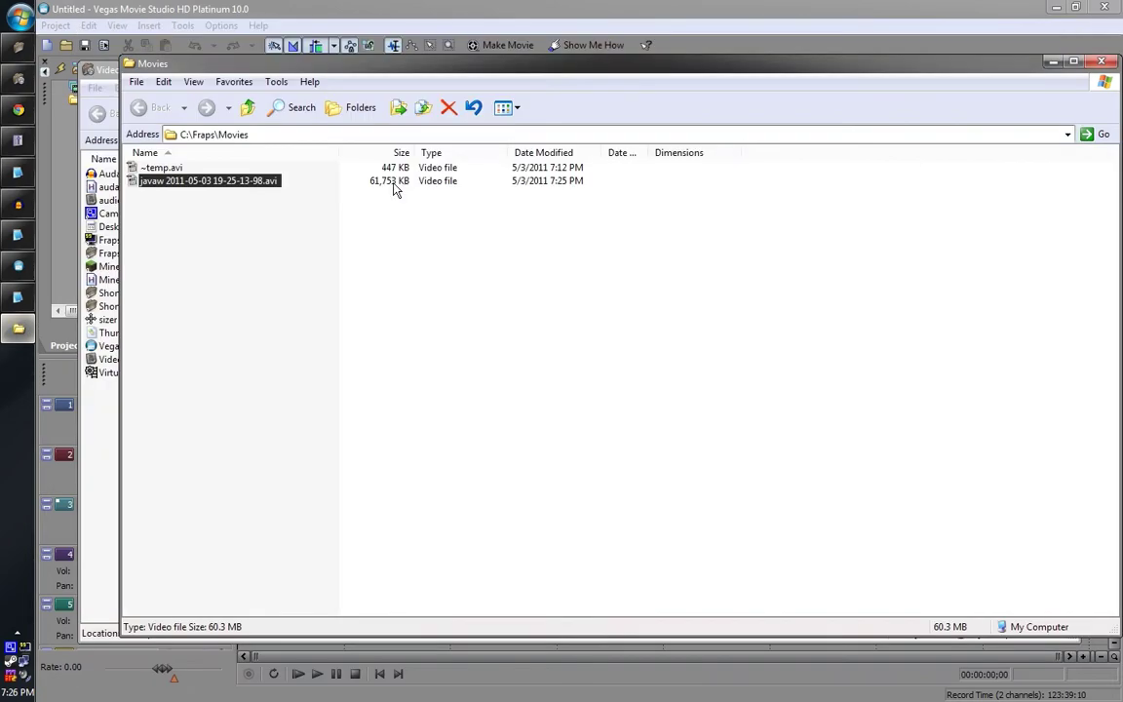
click(222, 182)
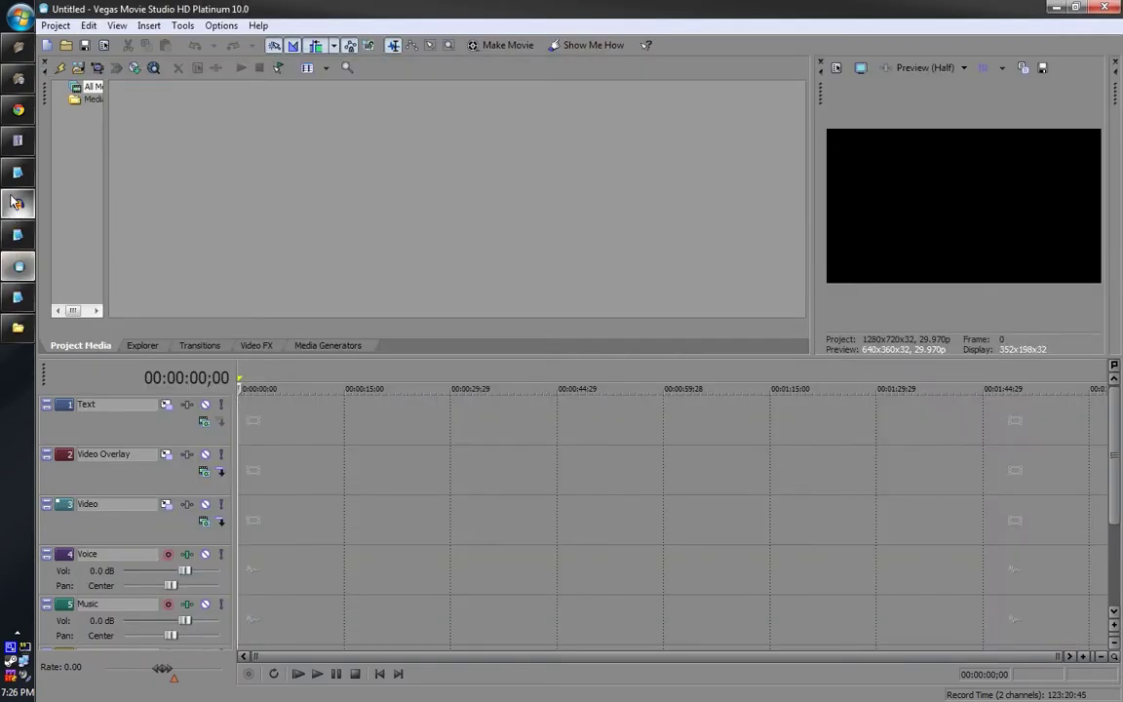
click(16, 173)
click(18, 234)
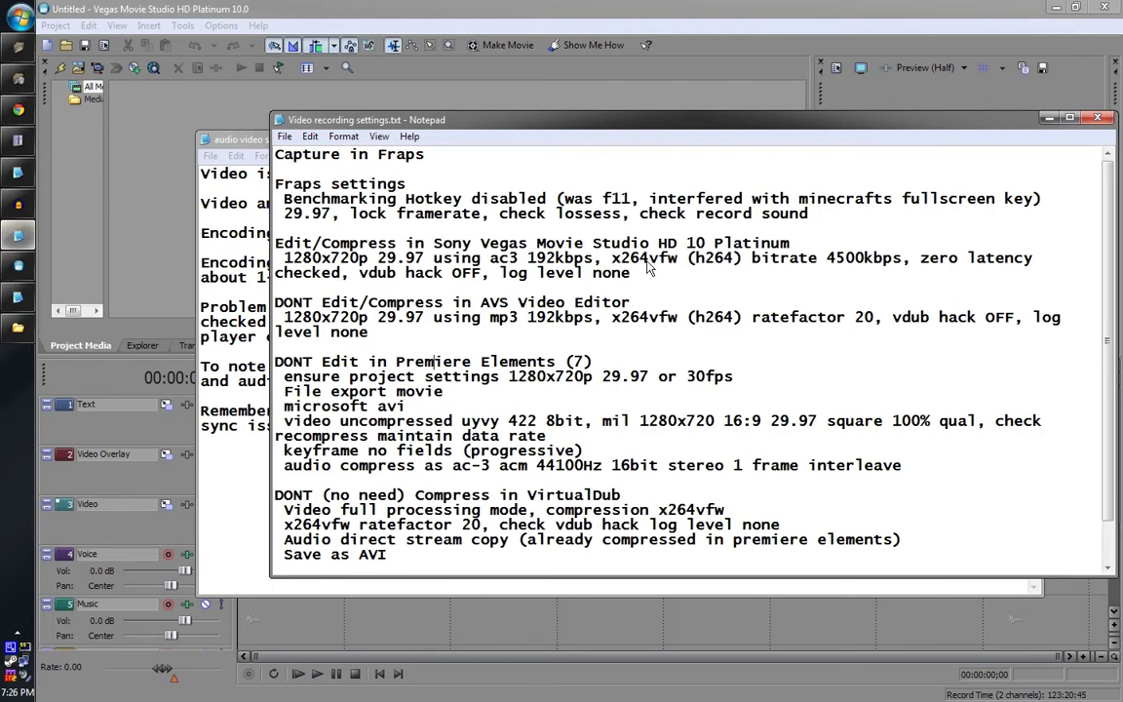
- Scroll the notes, highlighting the Premiere Elements settings lines and the word VirtualDub
scroll(479, 387, down, 1)
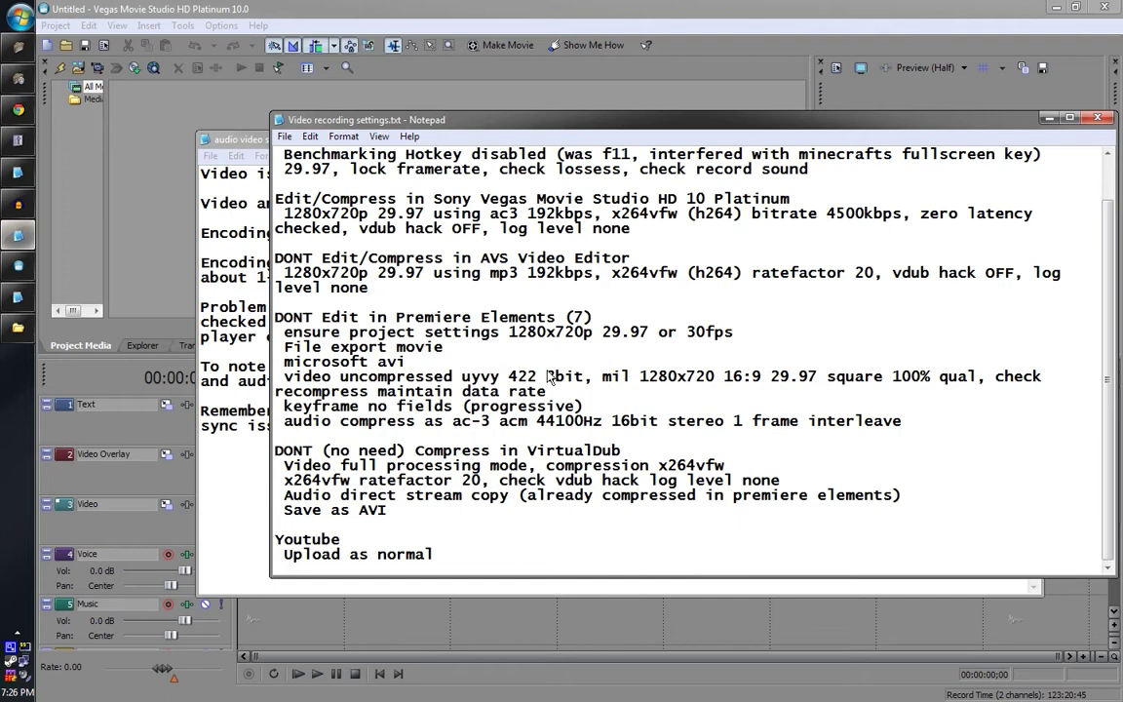
drag(460, 318, 500, 333)
click(478, 379)
drag(527, 451, 621, 450)
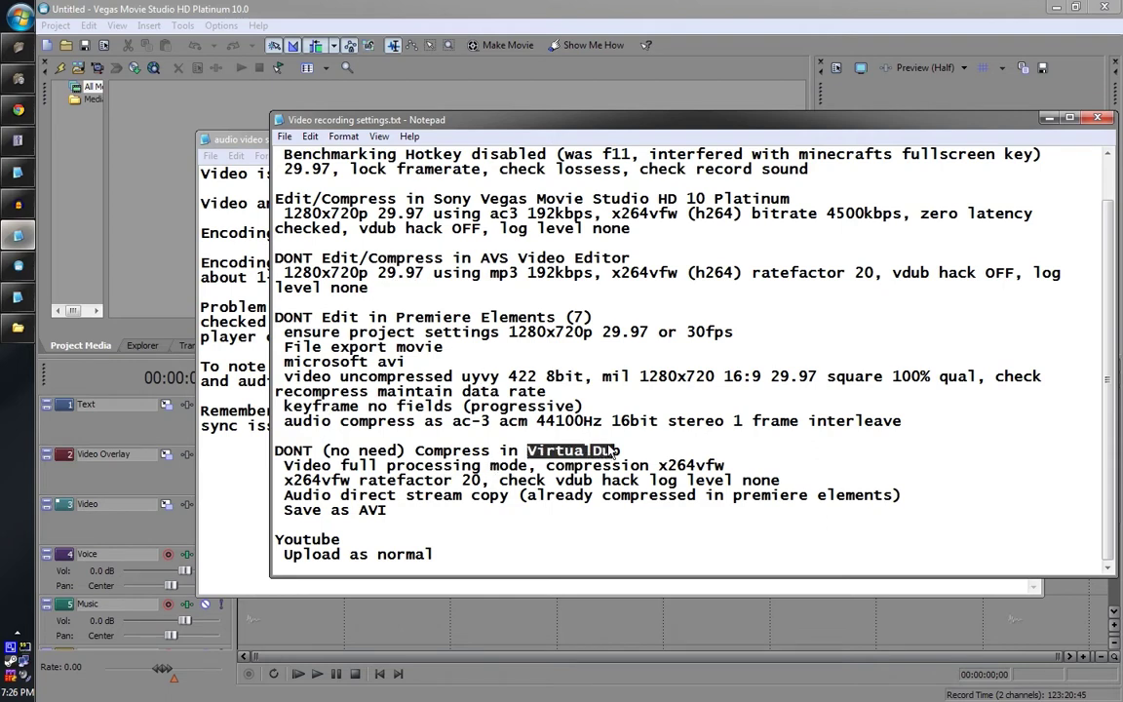
click(487, 421)
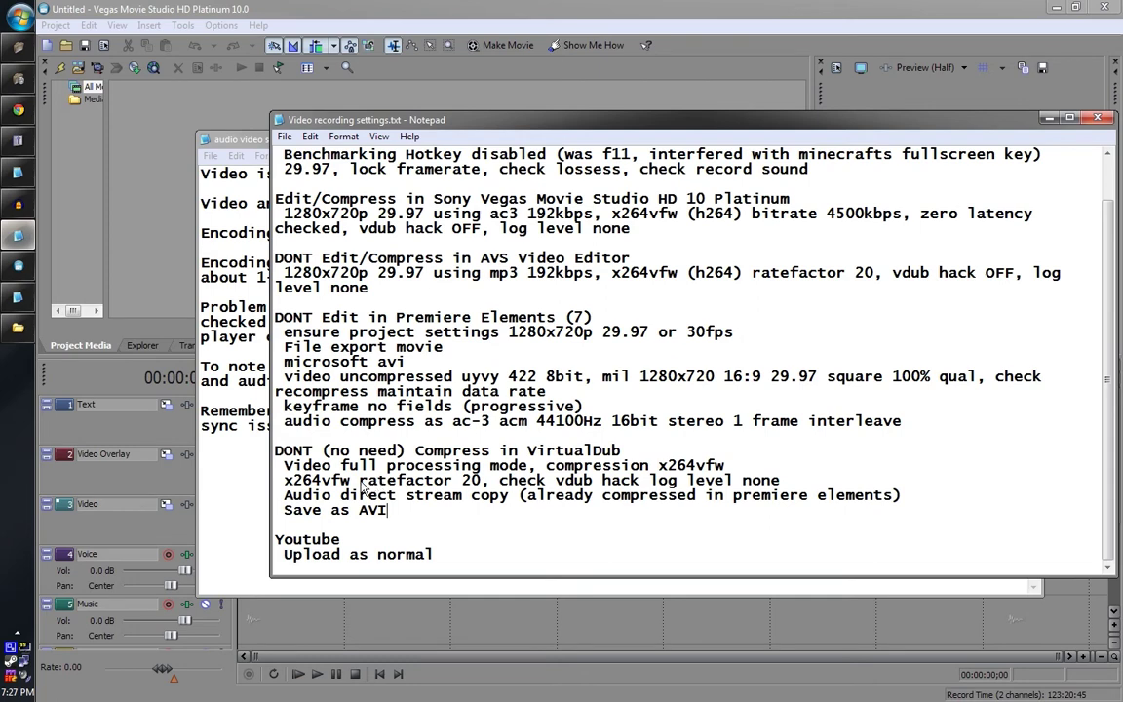
double_click(288, 483)
click(503, 483)
scroll(435, 472, up, 1)
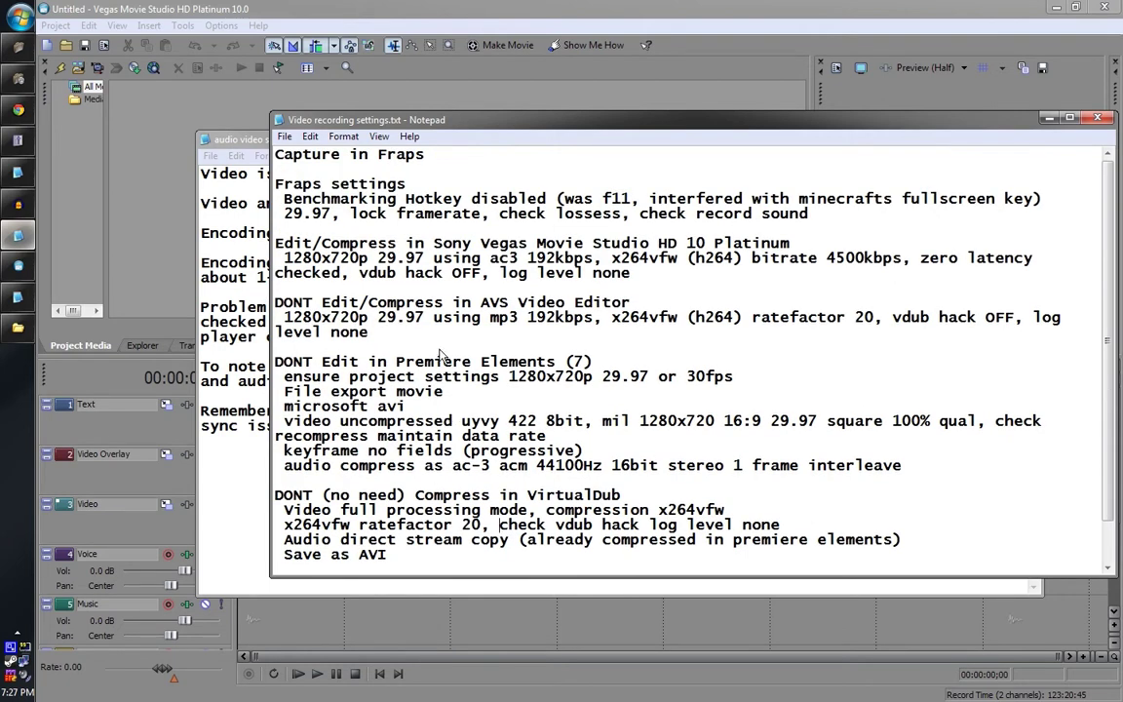
drag(483, 305, 618, 305)
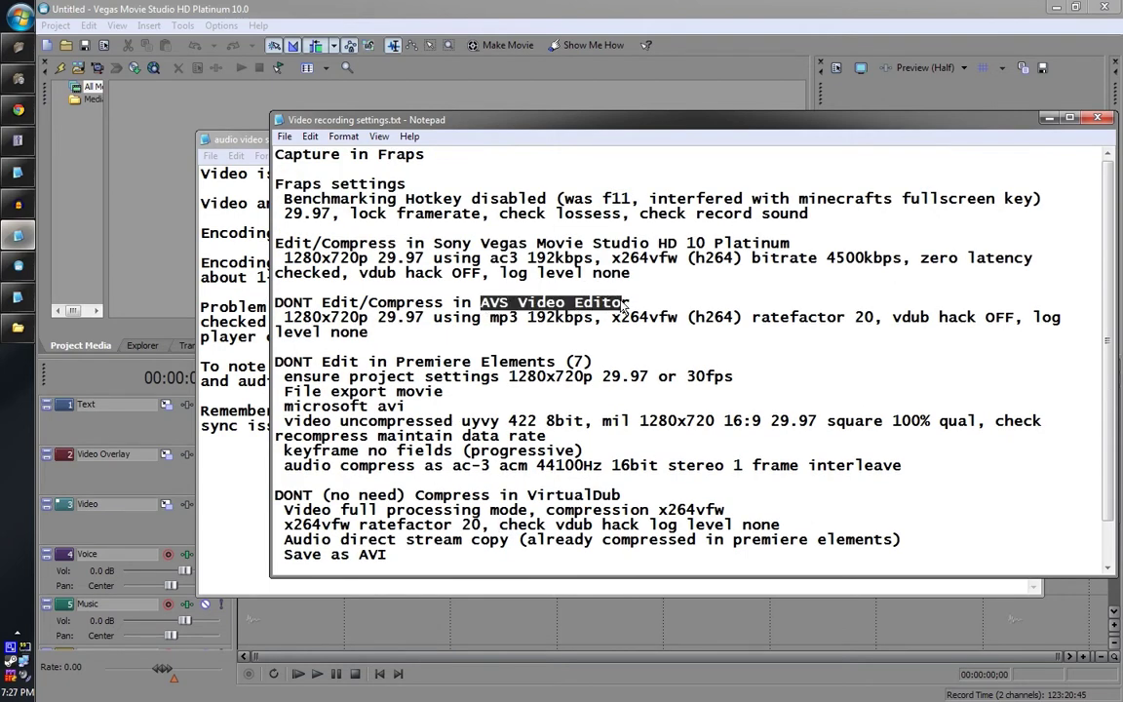
click(560, 324)
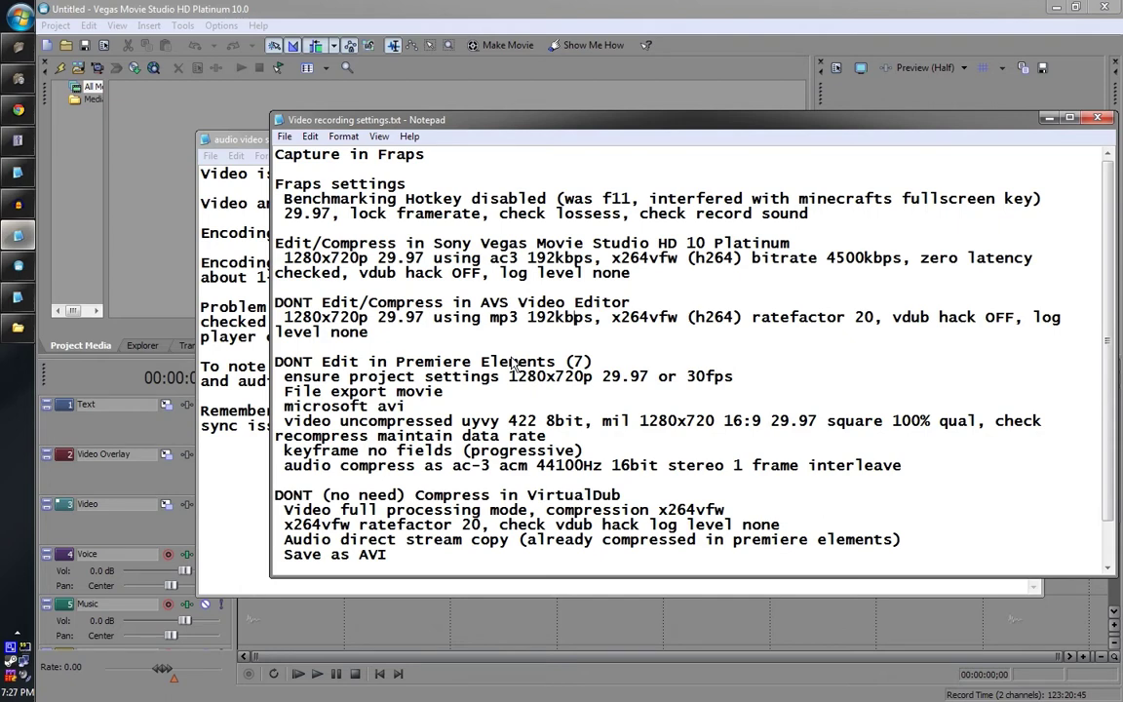
click(422, 333)
click(432, 245)
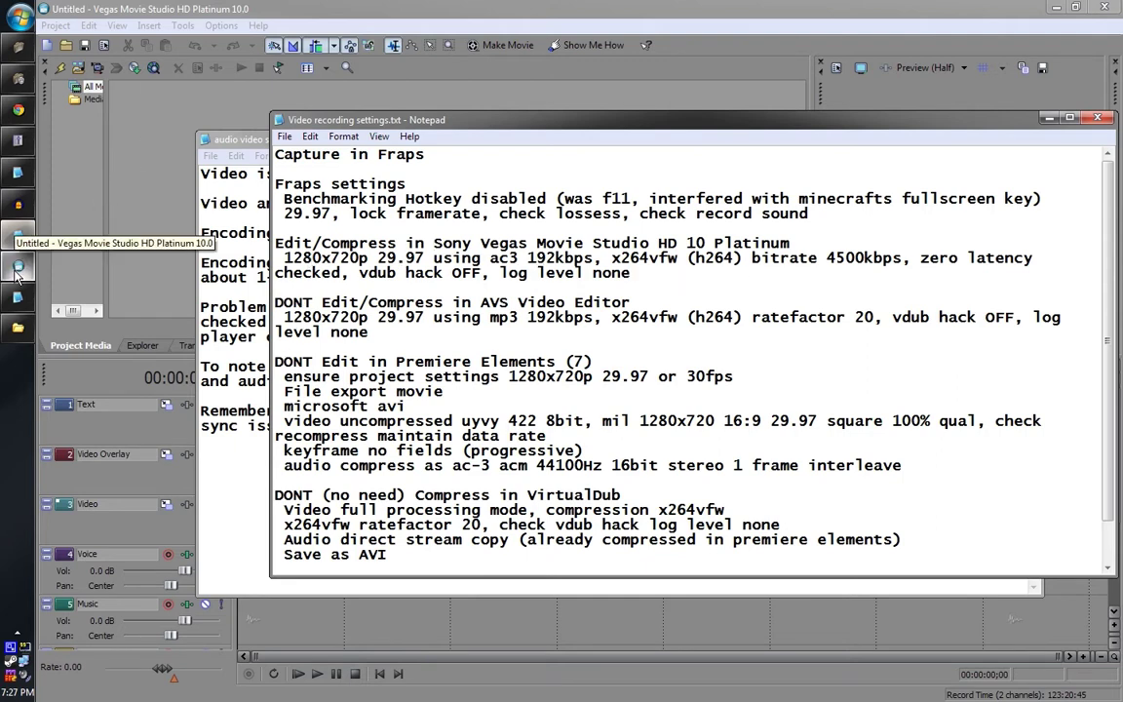
- Create a new project from the HDV 1280x720-30p template (29.970 fps progressive)
click(58, 26)
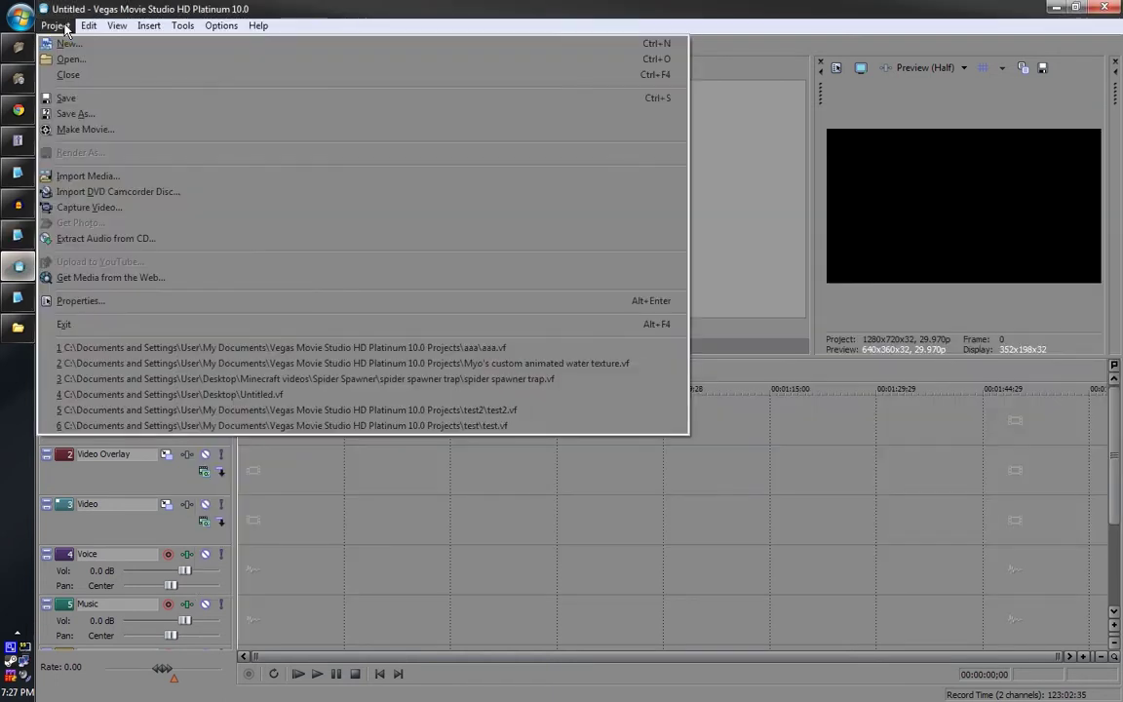
click(63, 43)
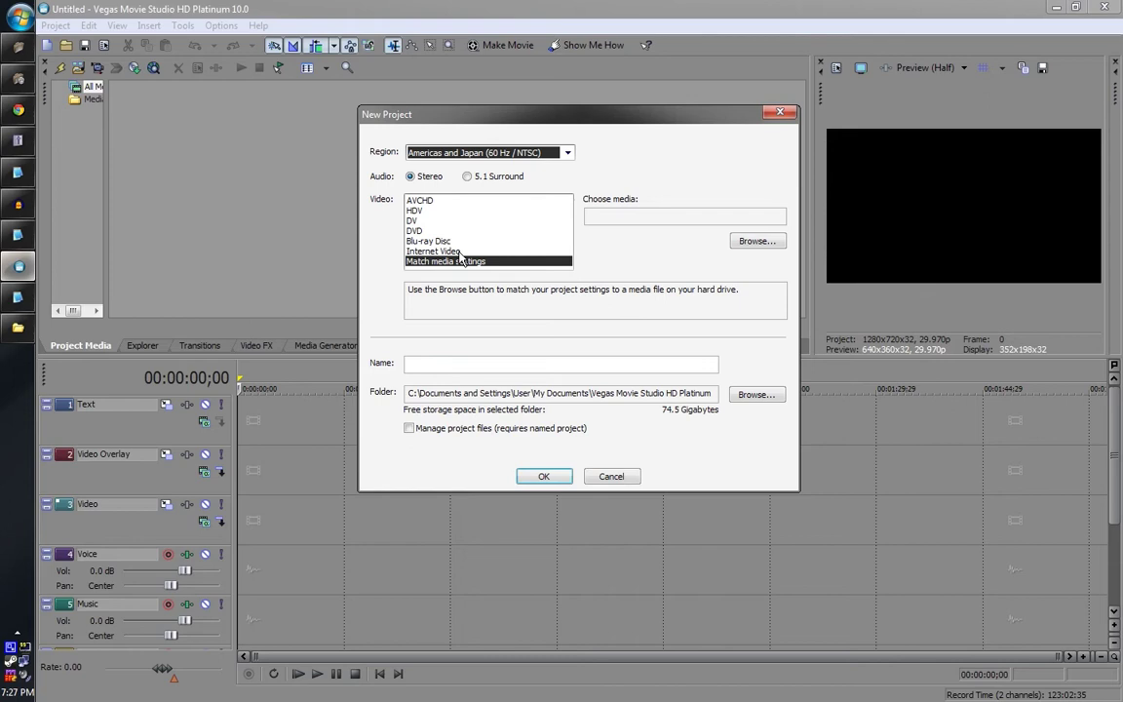
click(419, 210)
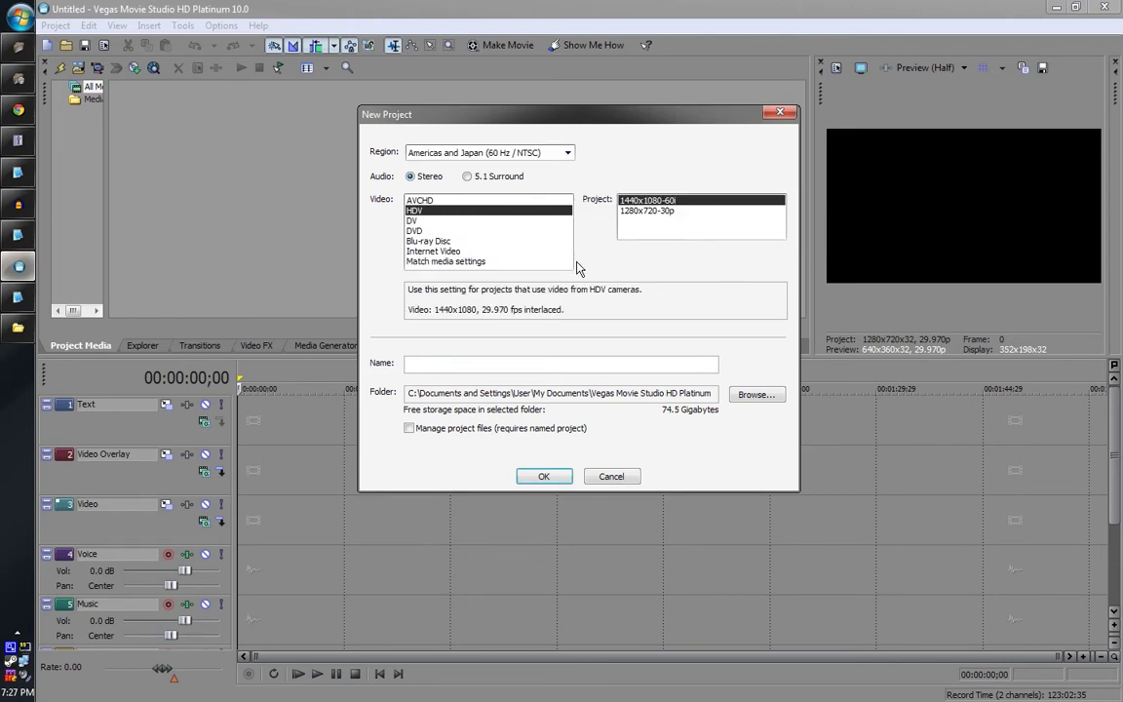
click(628, 211)
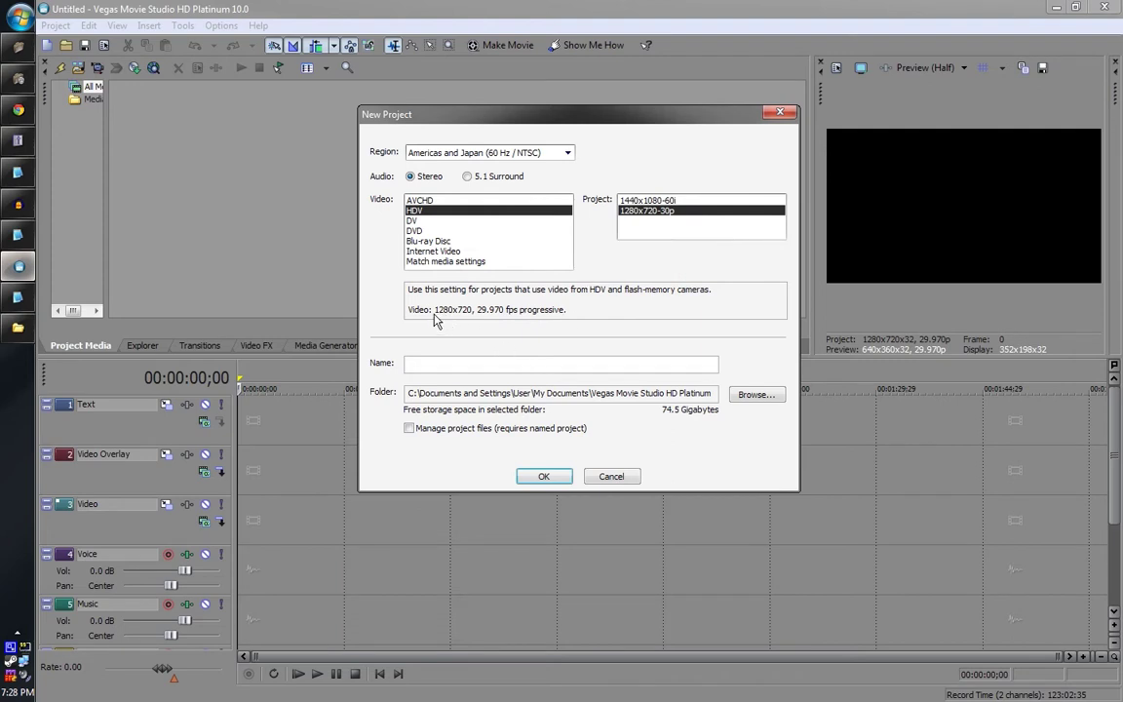
drag(434, 310, 502, 313)
click(475, 289)
click(534, 478)
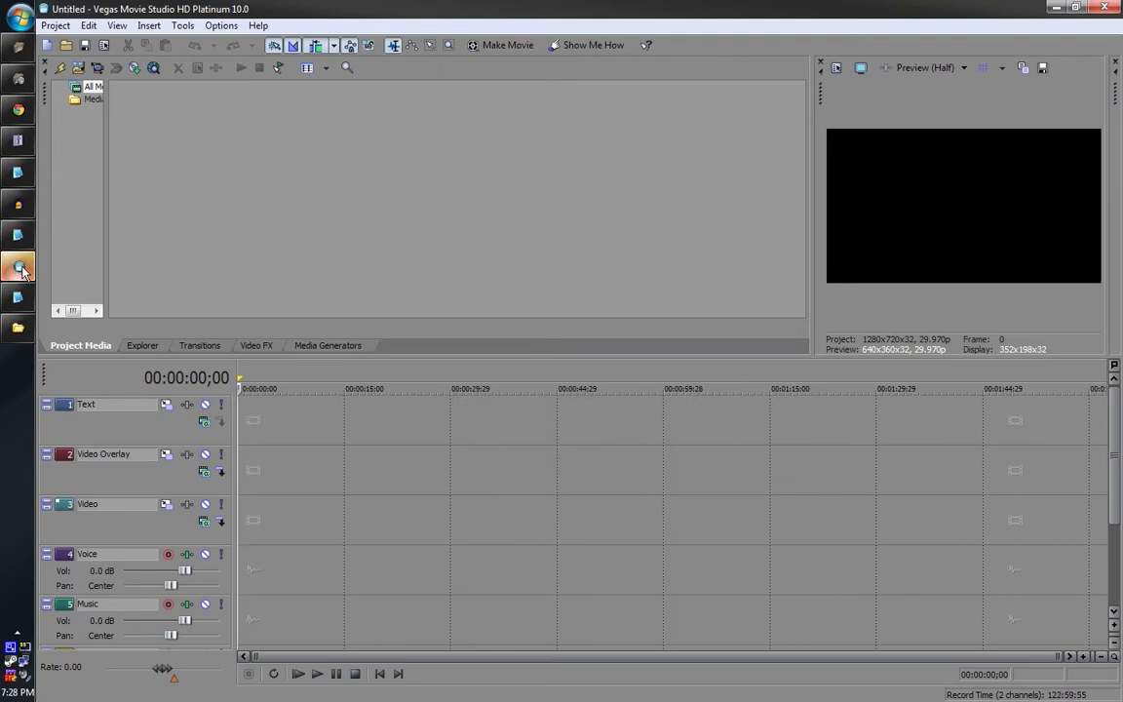
- Open MediaInfo for the javaw .avi clip in the Movies folder
click(13, 332)
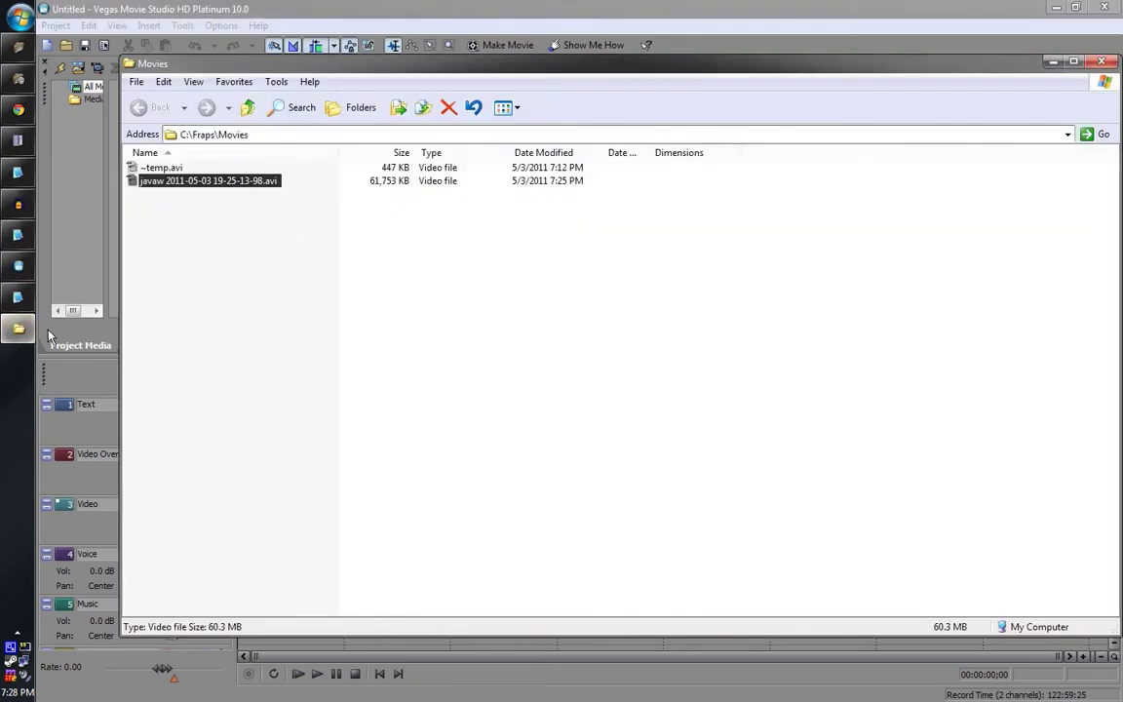
right_click(177, 183)
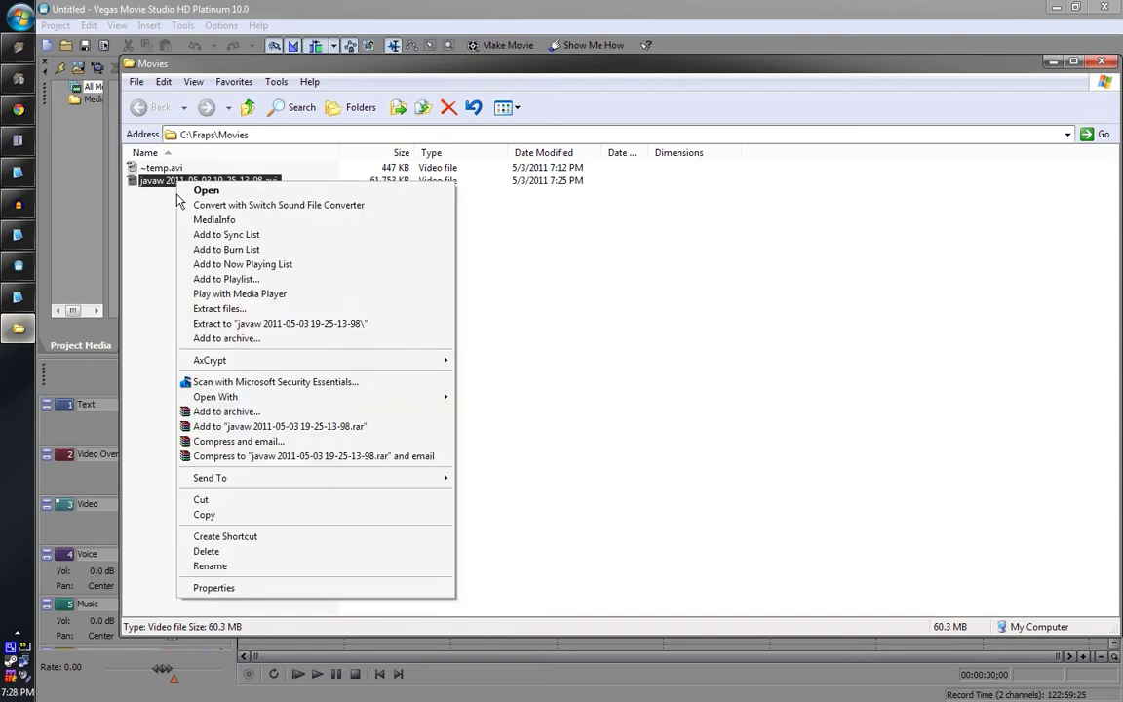
click(195, 221)
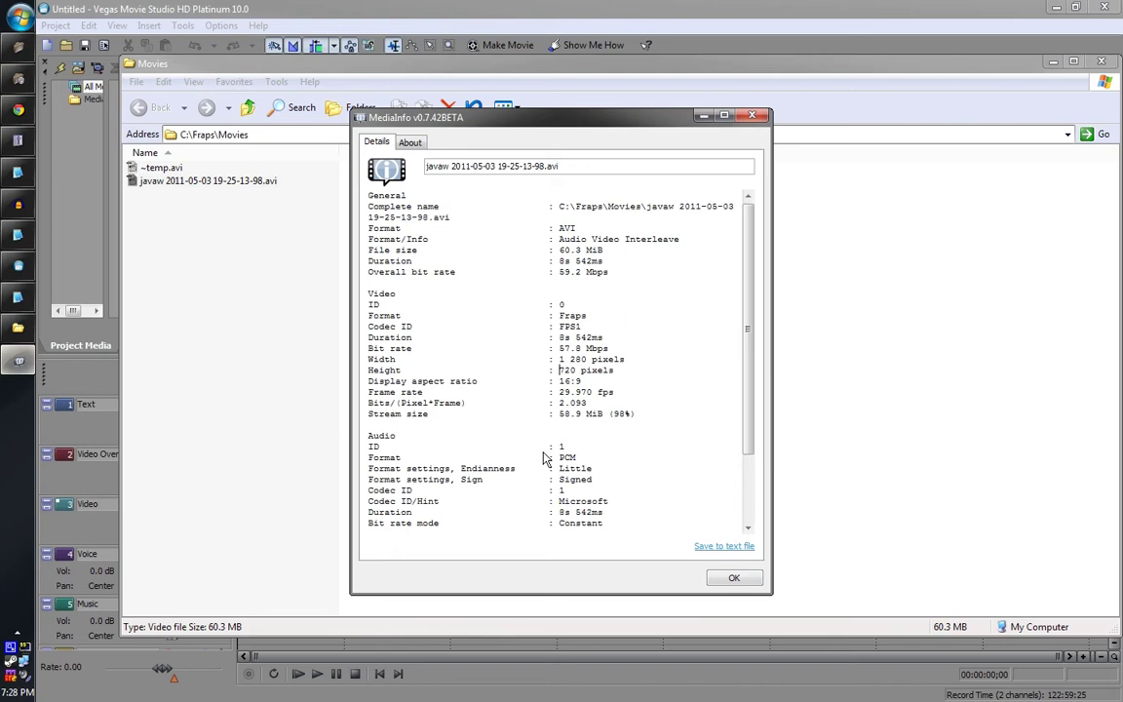
- Verify the clip's 1280x720 width and height at 29.970 fps, then close MediaInfo
scroll(493, 414, down, 1)
scroll(573, 364, up, 1)
drag(555, 360, 614, 373)
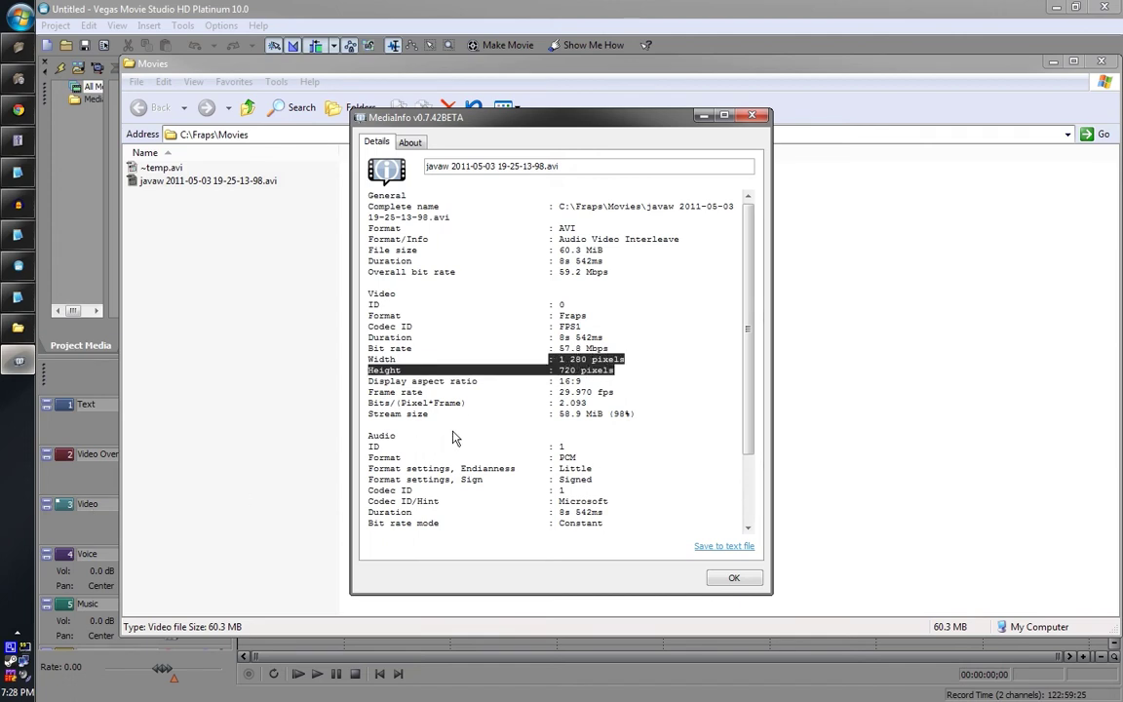
click(589, 364)
mouse_move(592, 360)
mouse_down()
mouse_move(563, 360)
mouse_move(577, 372)
mouse_move(567, 362)
mouse_move(596, 364)
mouse_move(603, 380)
mouse_up()
click(562, 375)
click(628, 399)
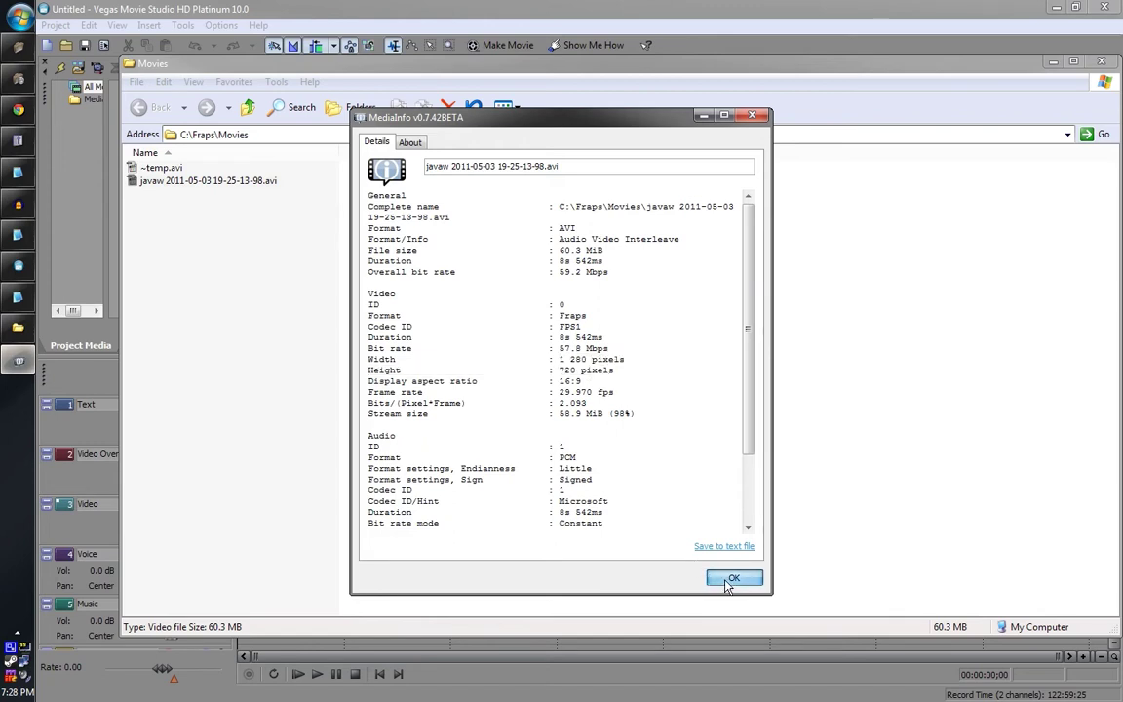
click(730, 579)
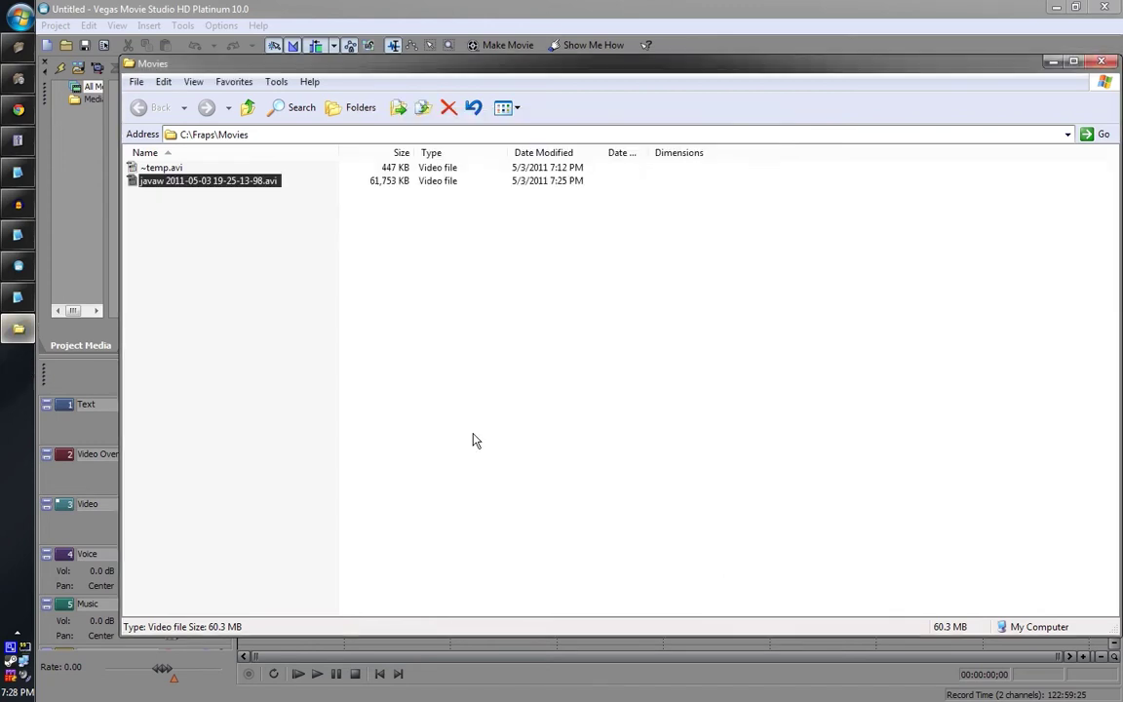
- Review the project's Video and Audio properties, confirming 1280x720 at 29.970 fps, and accept
drag(193, 64, 369, 54)
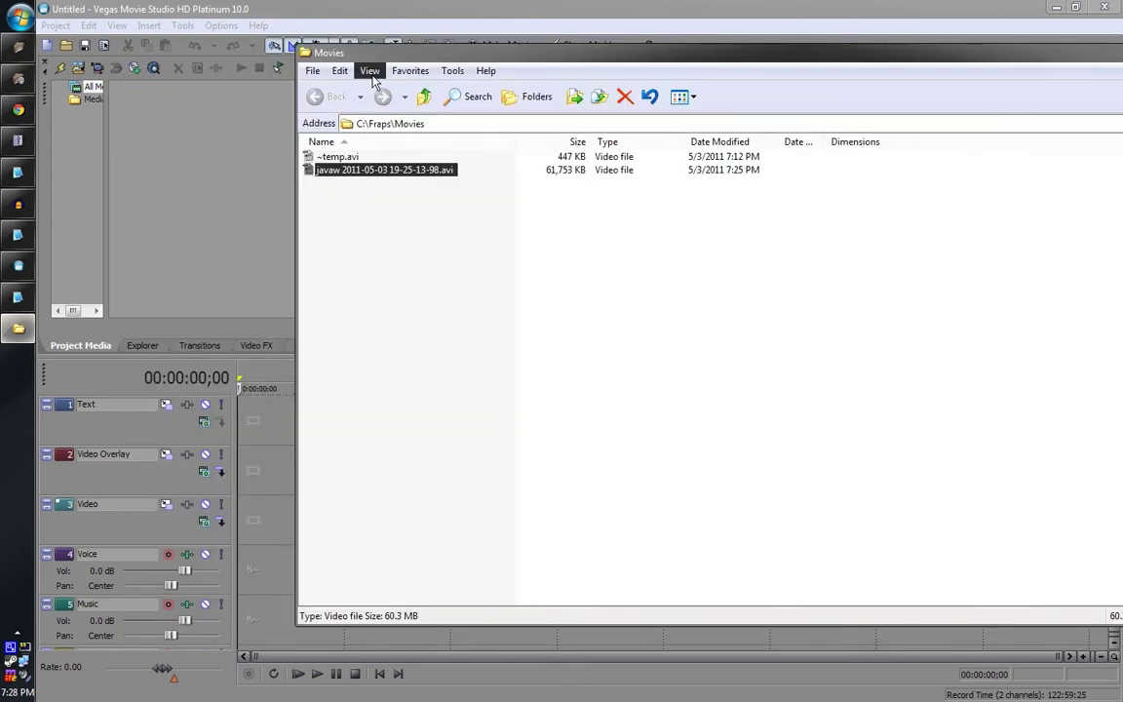
click(156, 141)
click(59, 27)
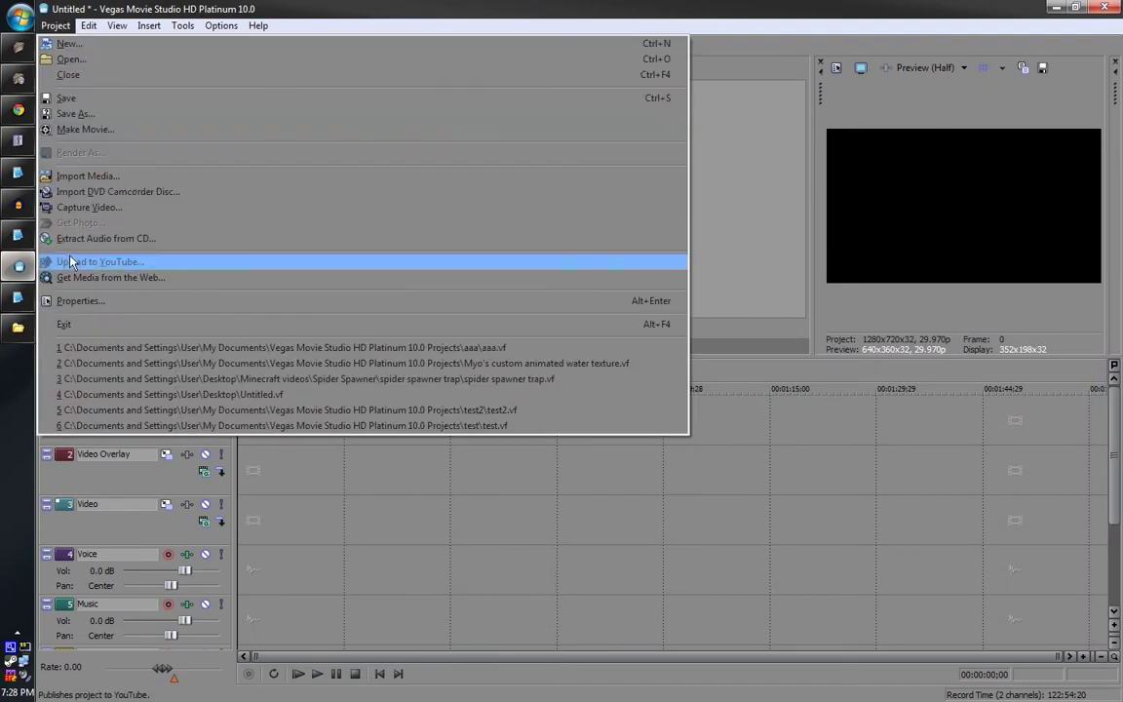
click(78, 300)
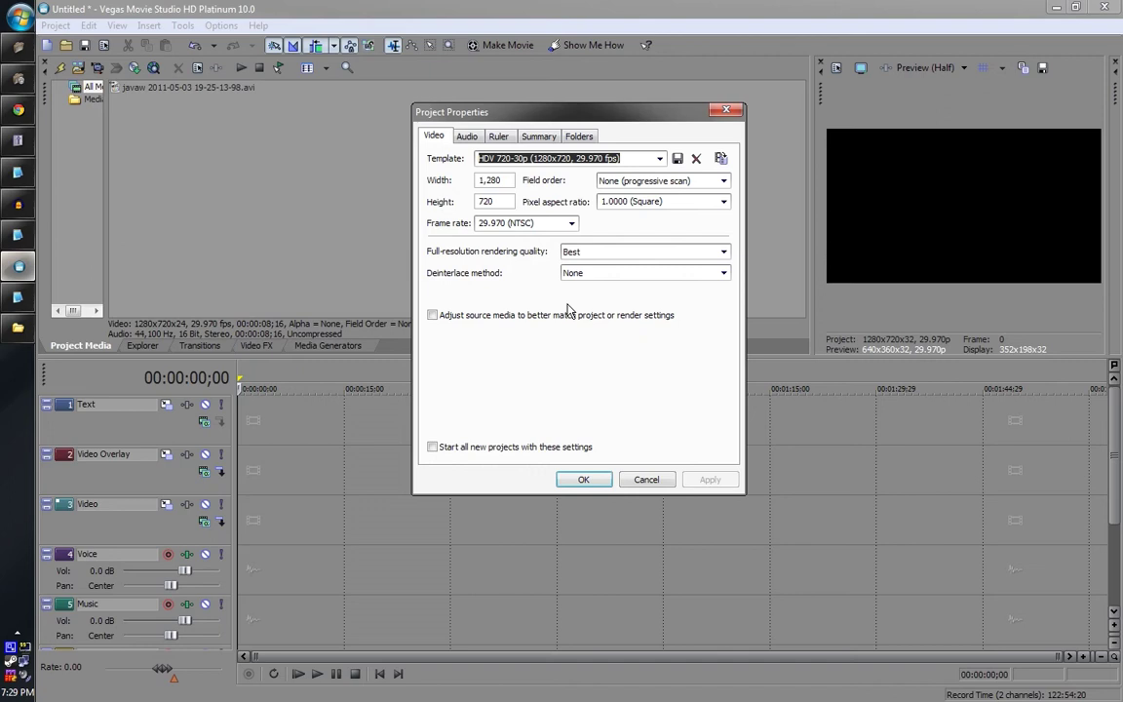
click(469, 139)
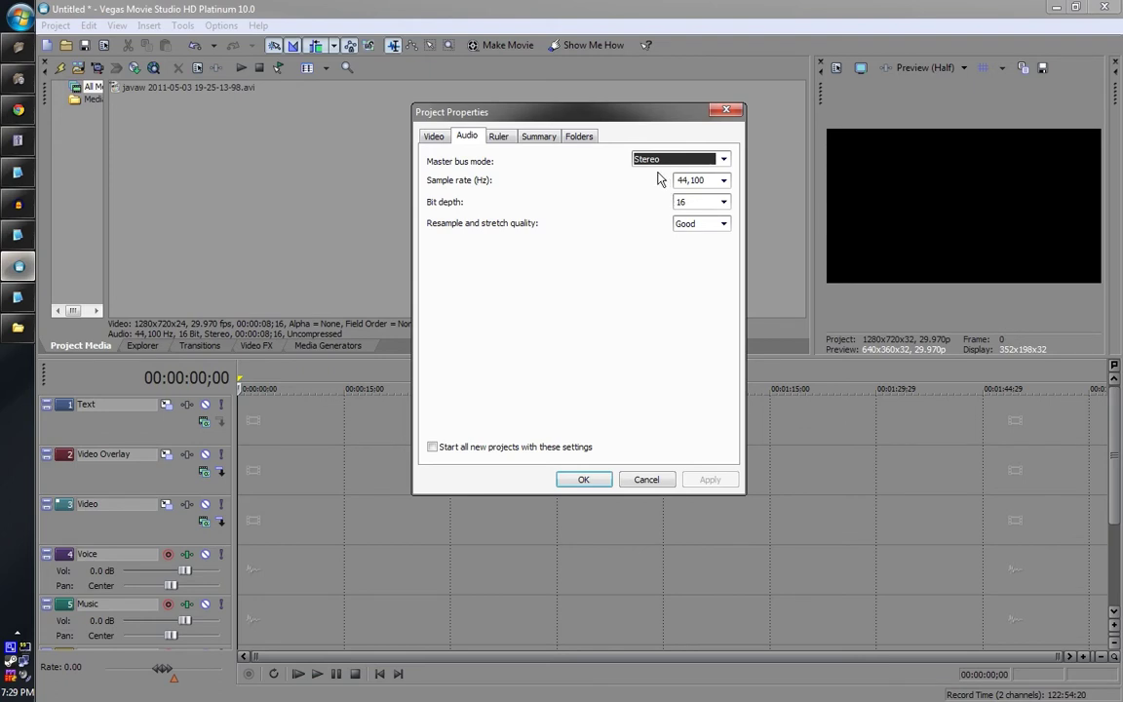
click(433, 138)
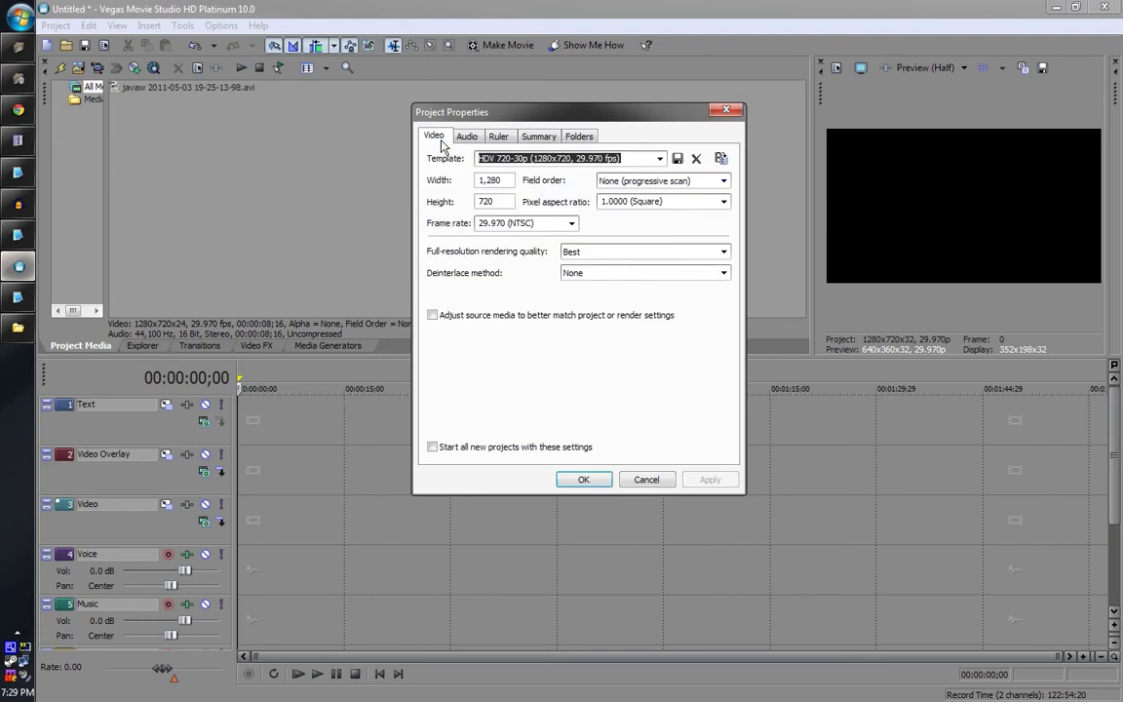
click(479, 225)
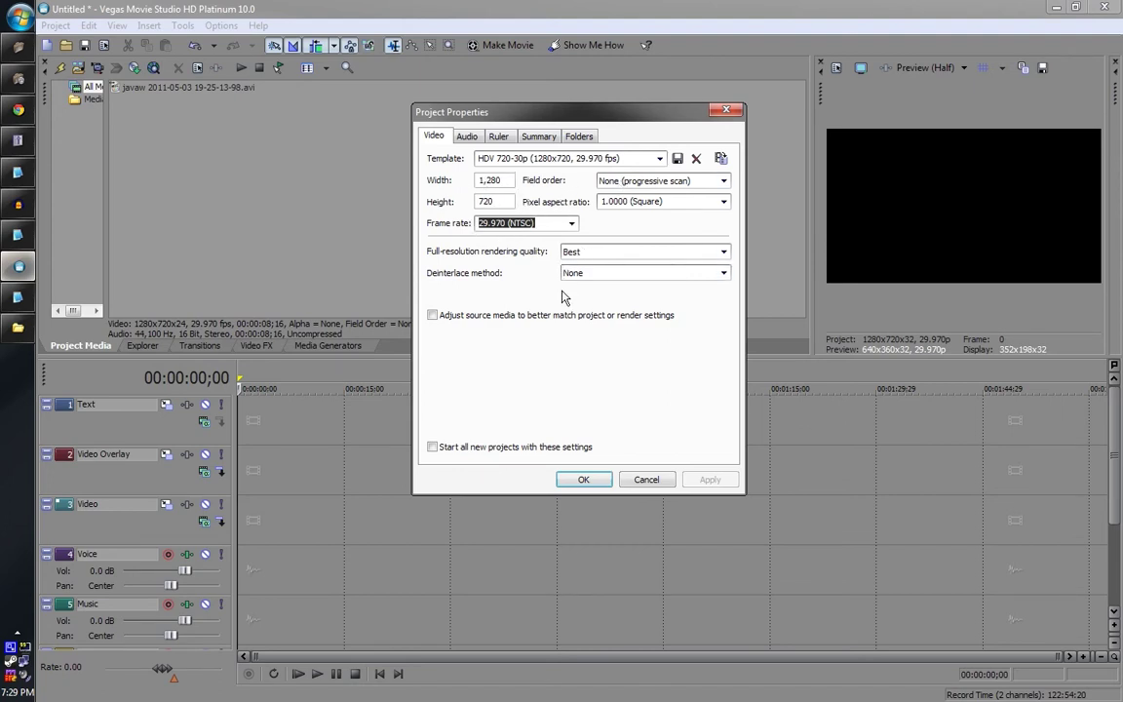
click(581, 480)
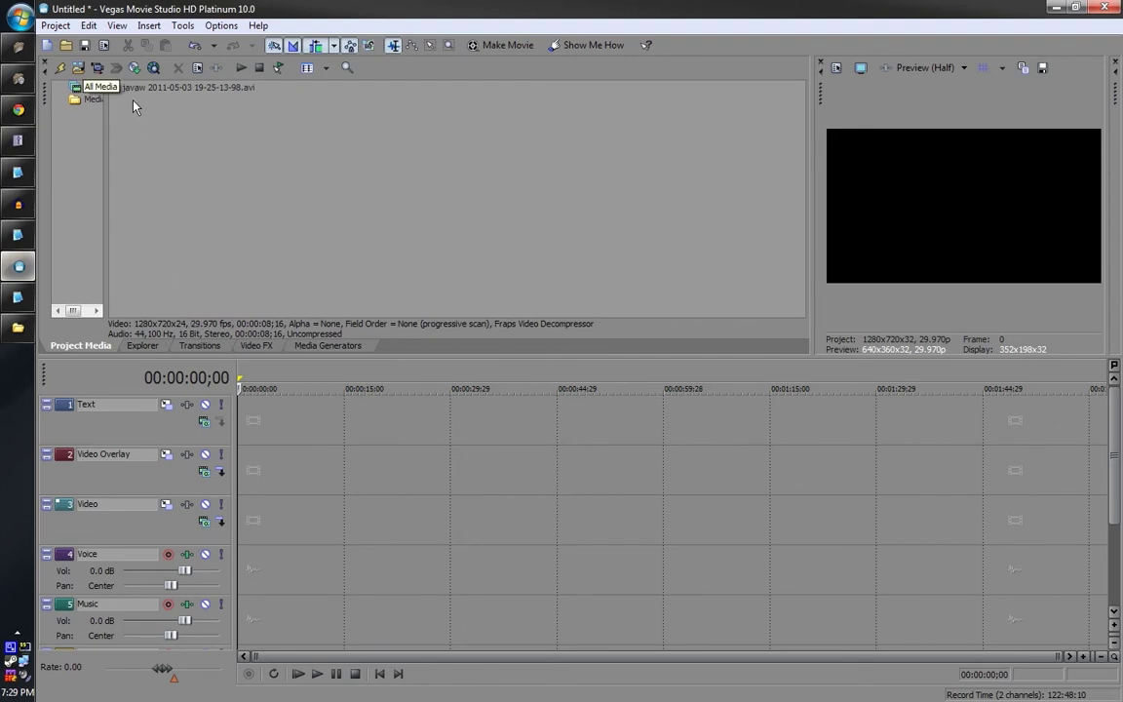
- Drag the javaw clip onto the start of the Video track and preview it from the beginning
drag(125, 88, 234, 519)
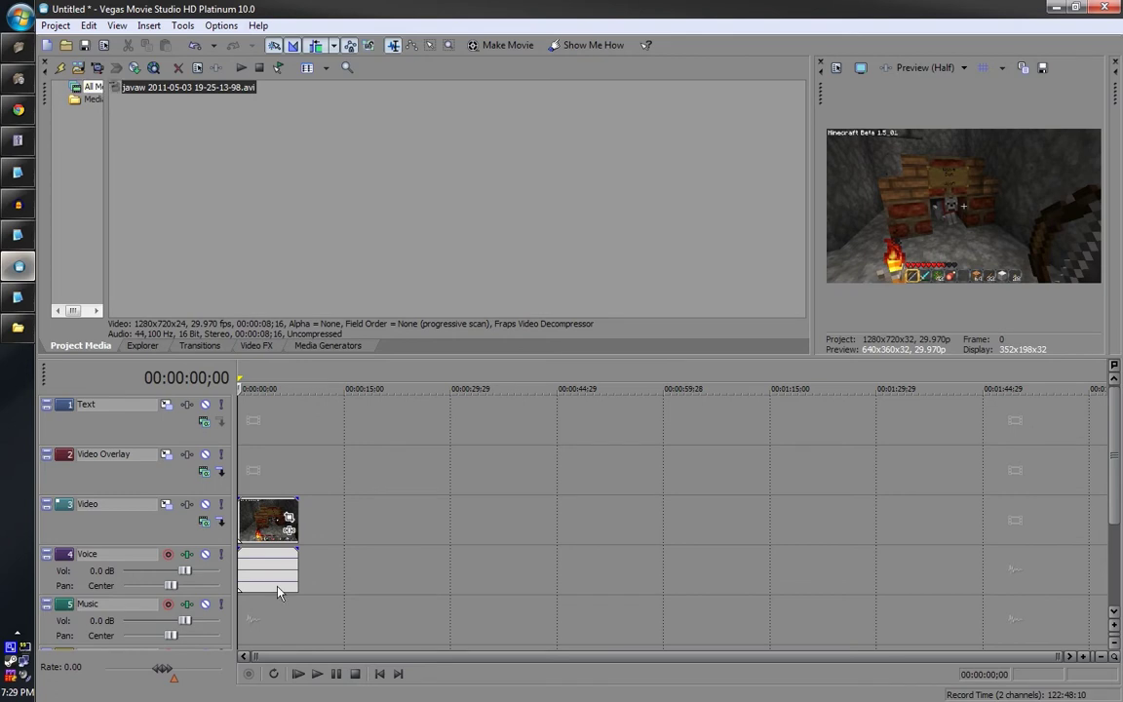
click(277, 513)
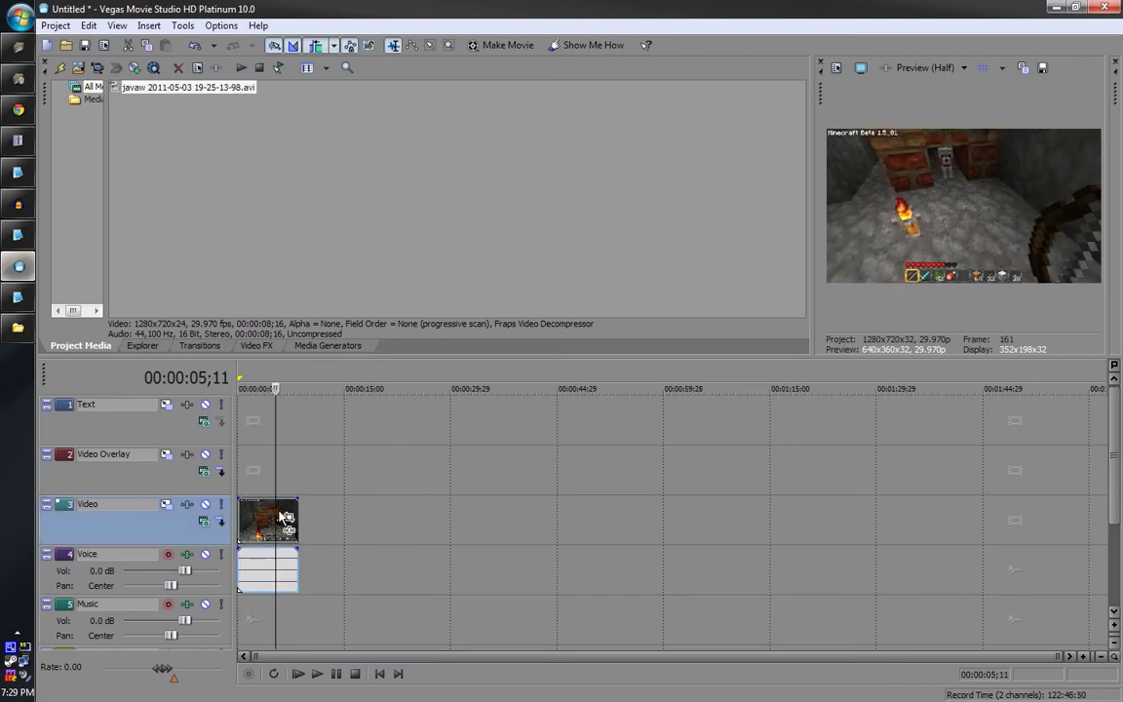
click(240, 515)
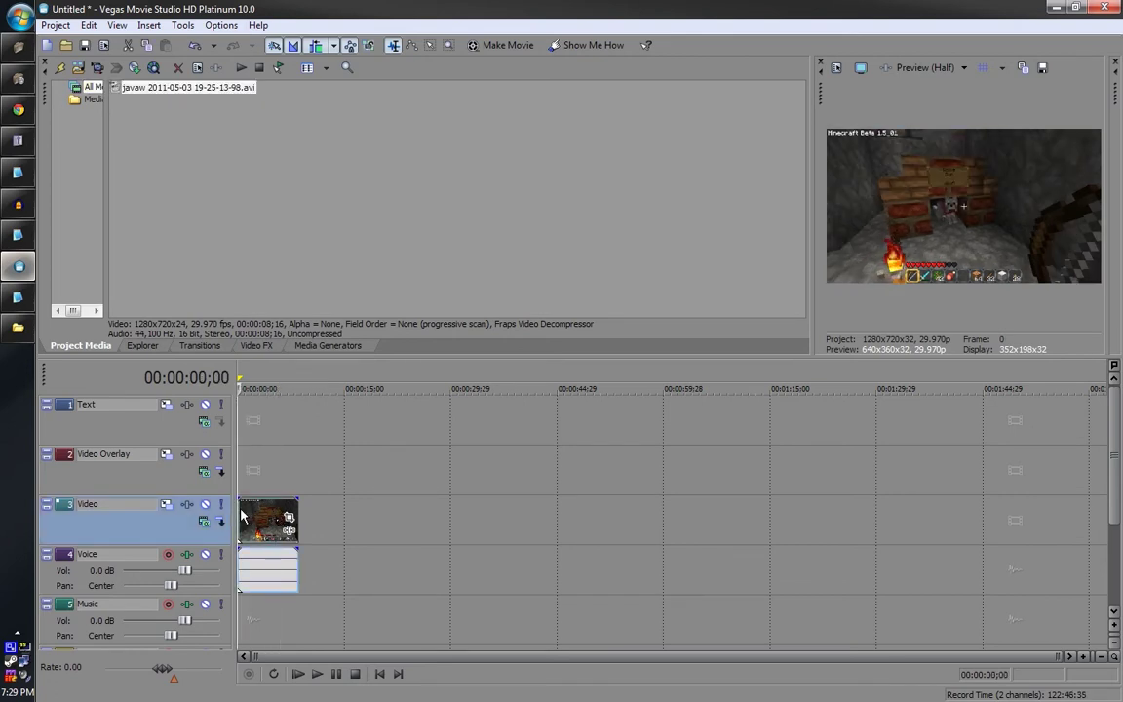
click(316, 674)
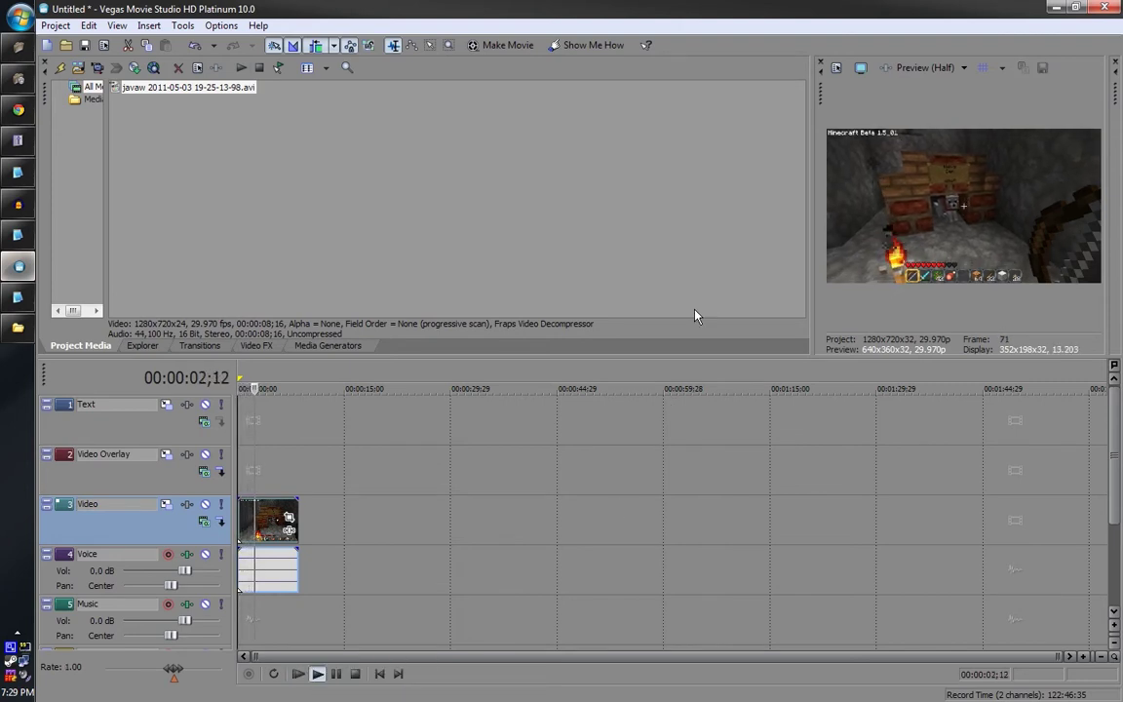
key(space)
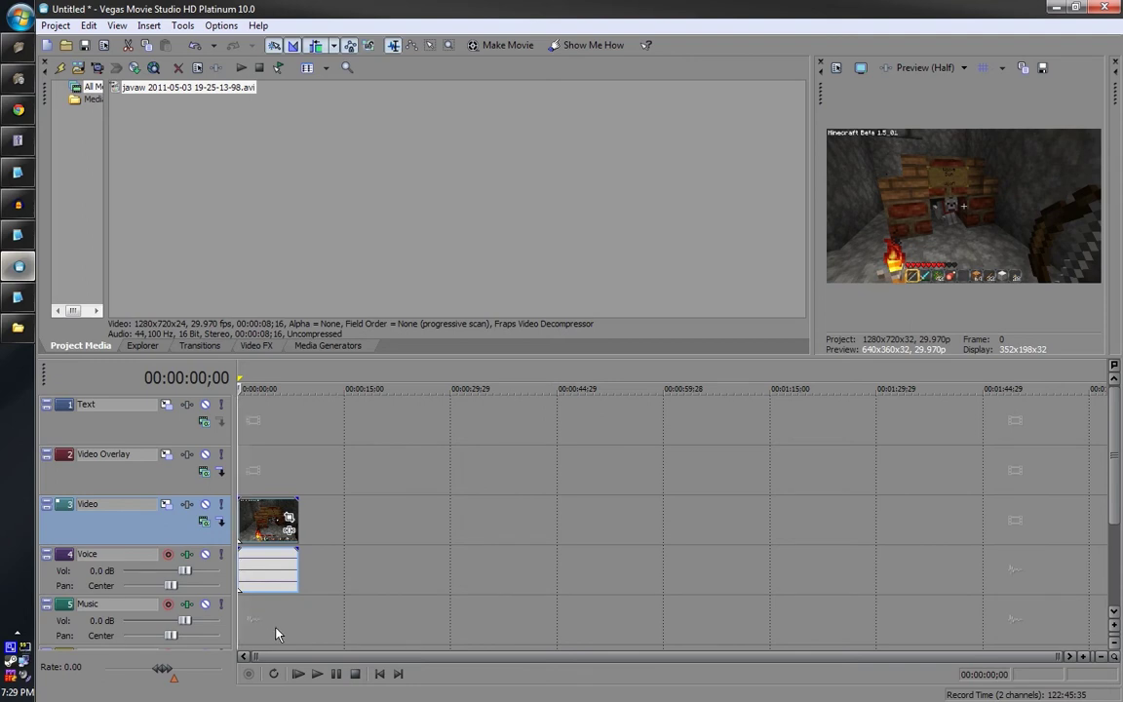
- Render As Untitled.avi with the HD 720p x264 4500 ac3 template, project markers off, and open Custom settings
click(56, 27)
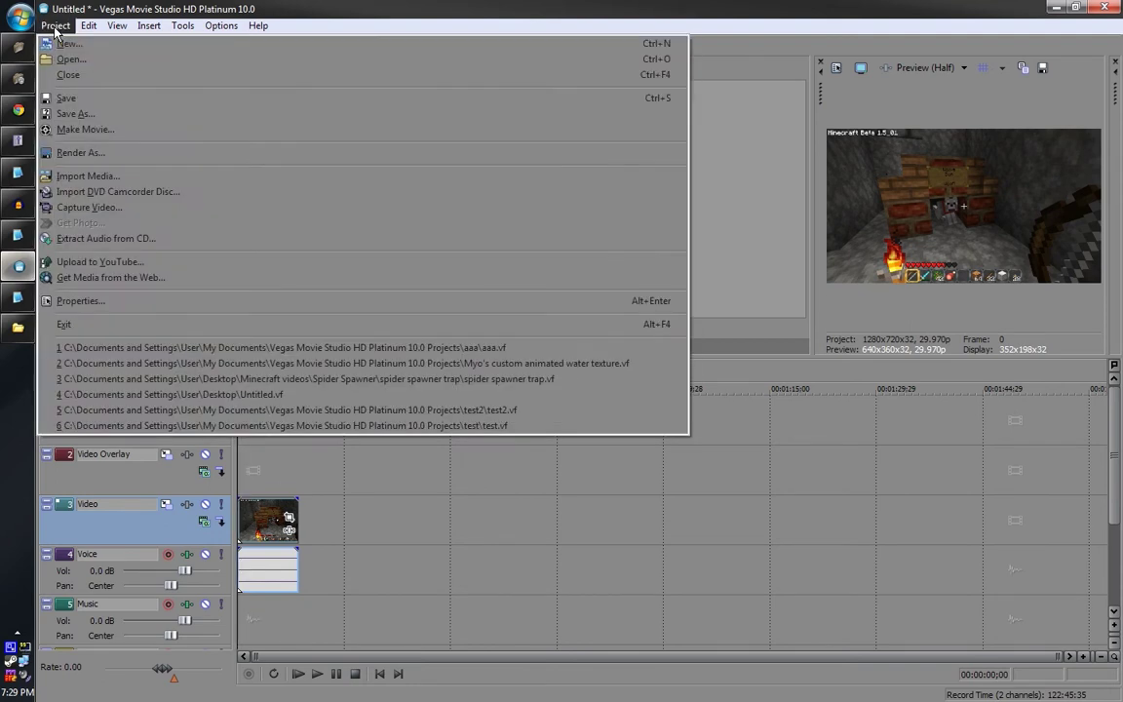
click(63, 154)
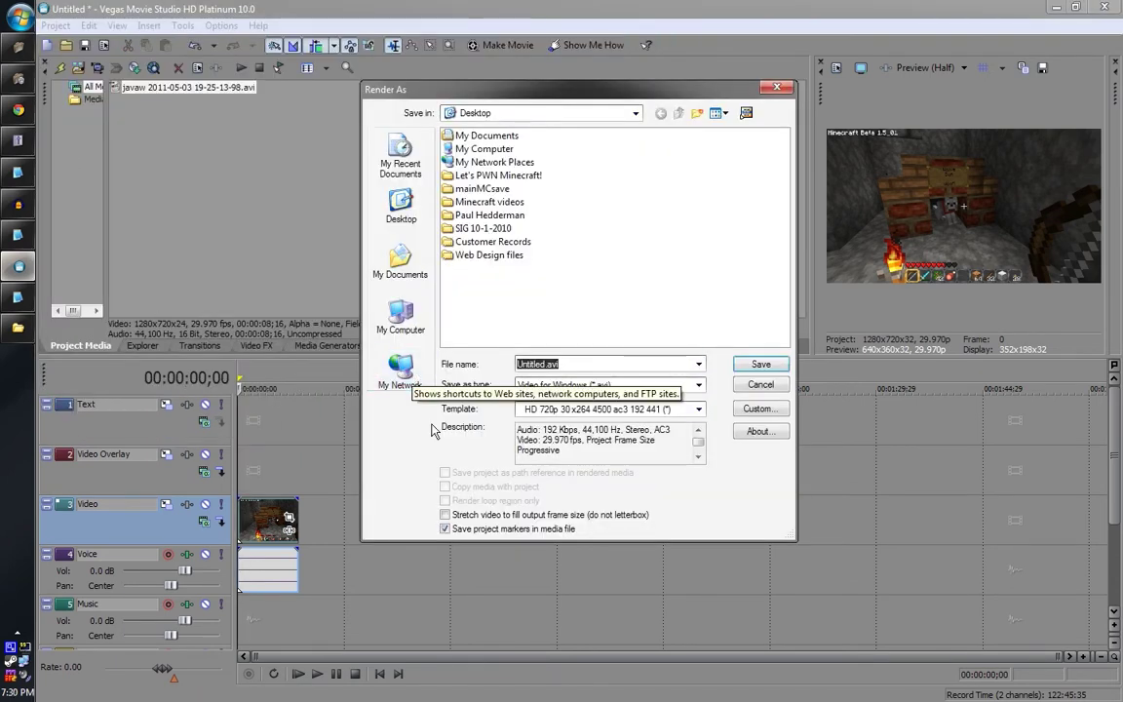
click(451, 531)
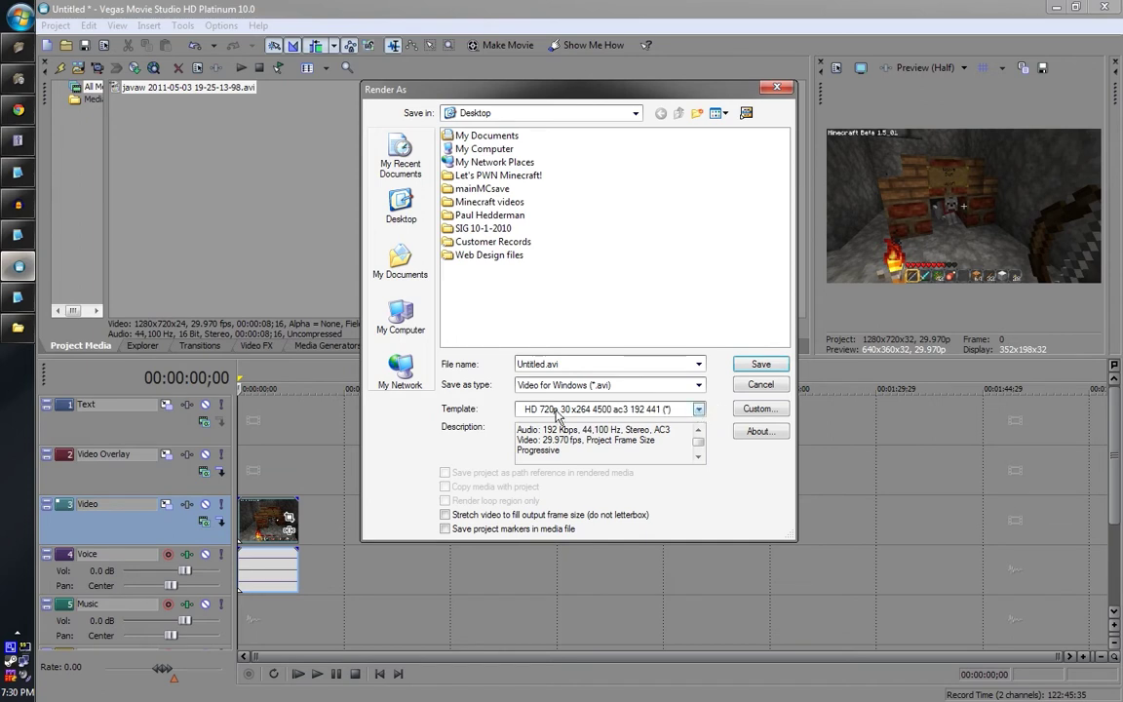
click(747, 417)
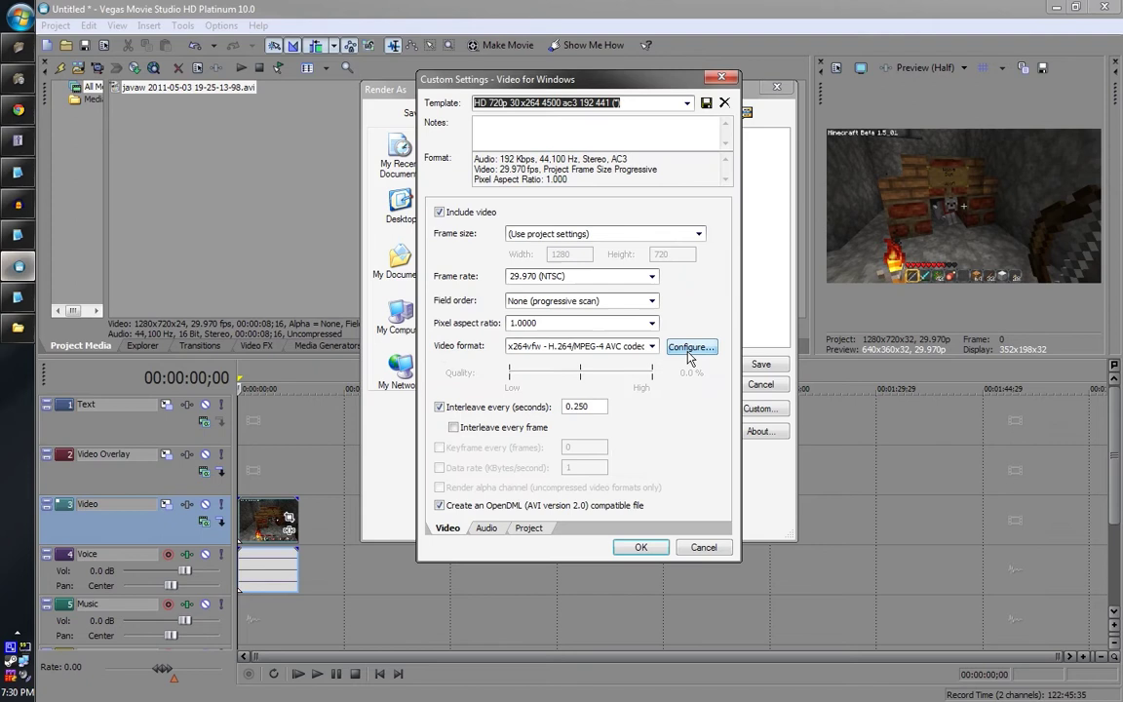
- Keep the project frame size, 29.970 fps frame rate and x264vfw codec in the custom render settings
click(524, 235)
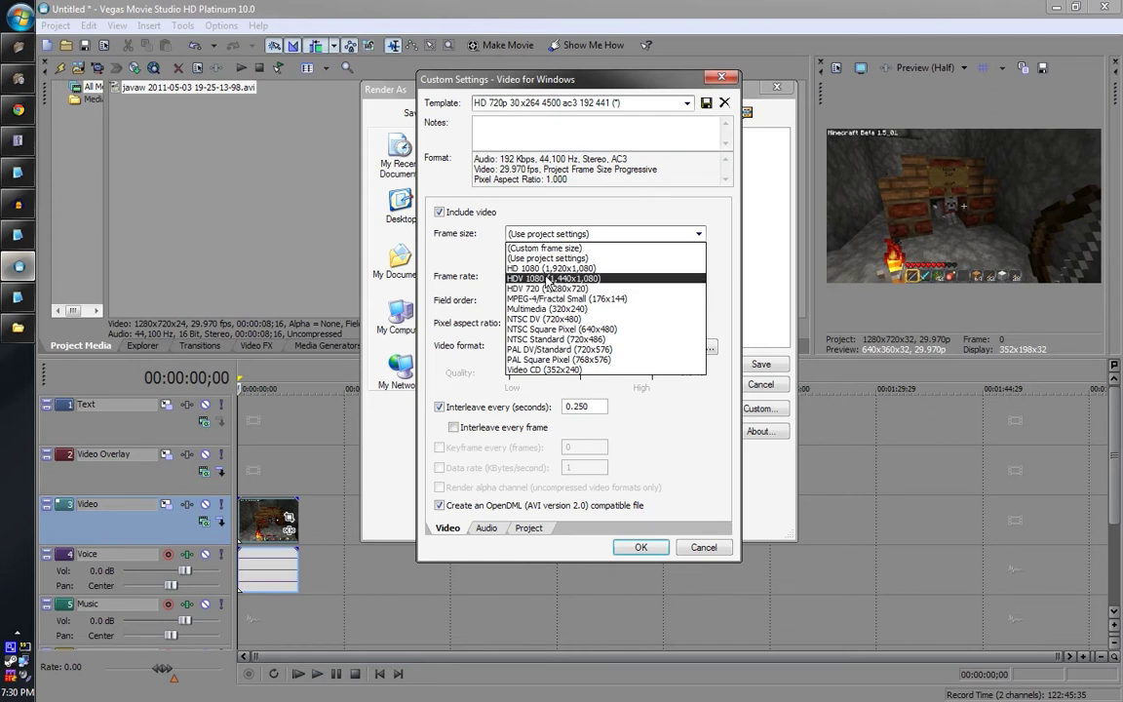
click(521, 237)
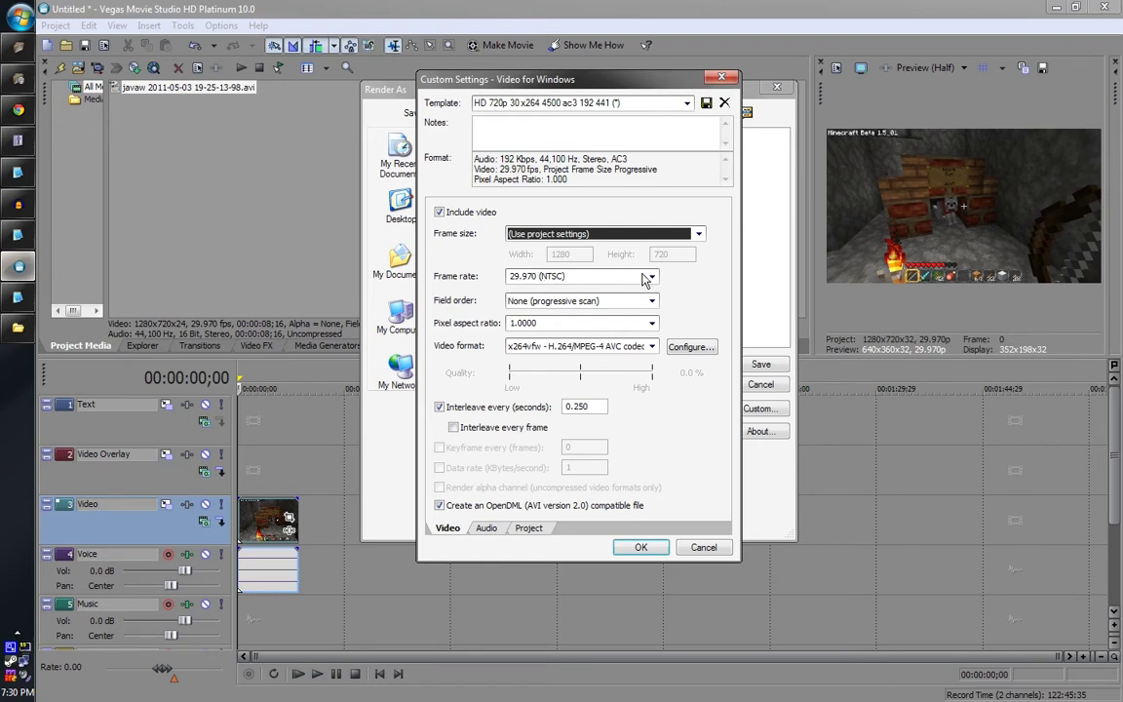
click(651, 277)
click(594, 253)
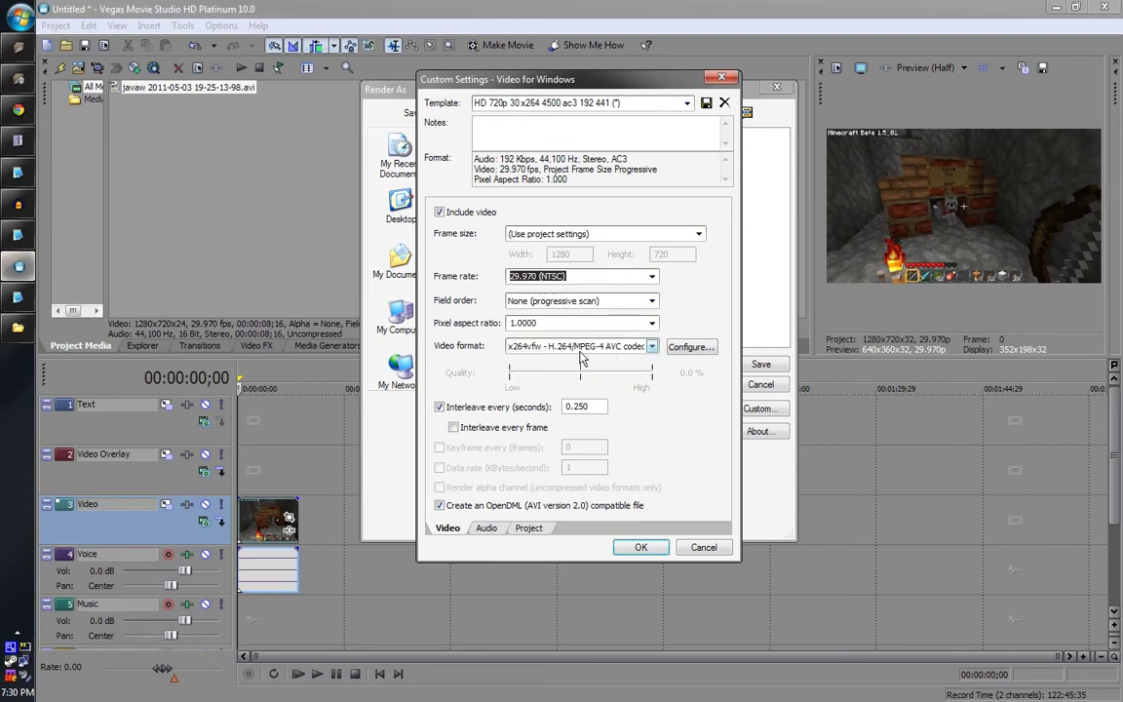
click(651, 346)
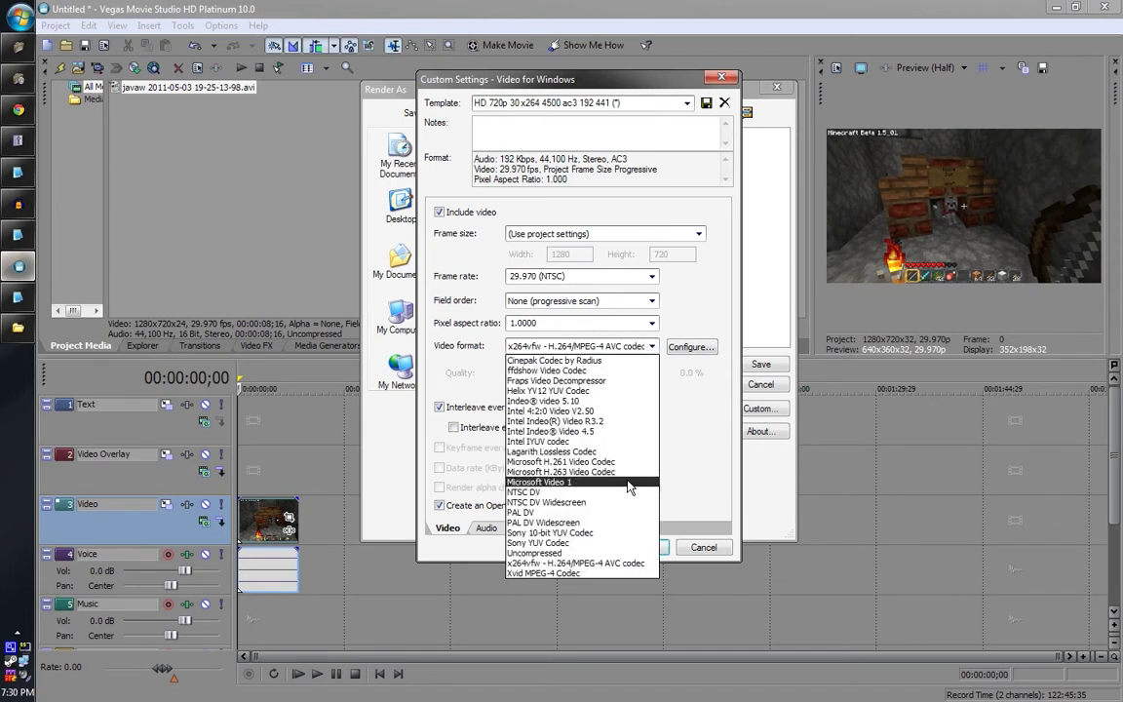
click(604, 562)
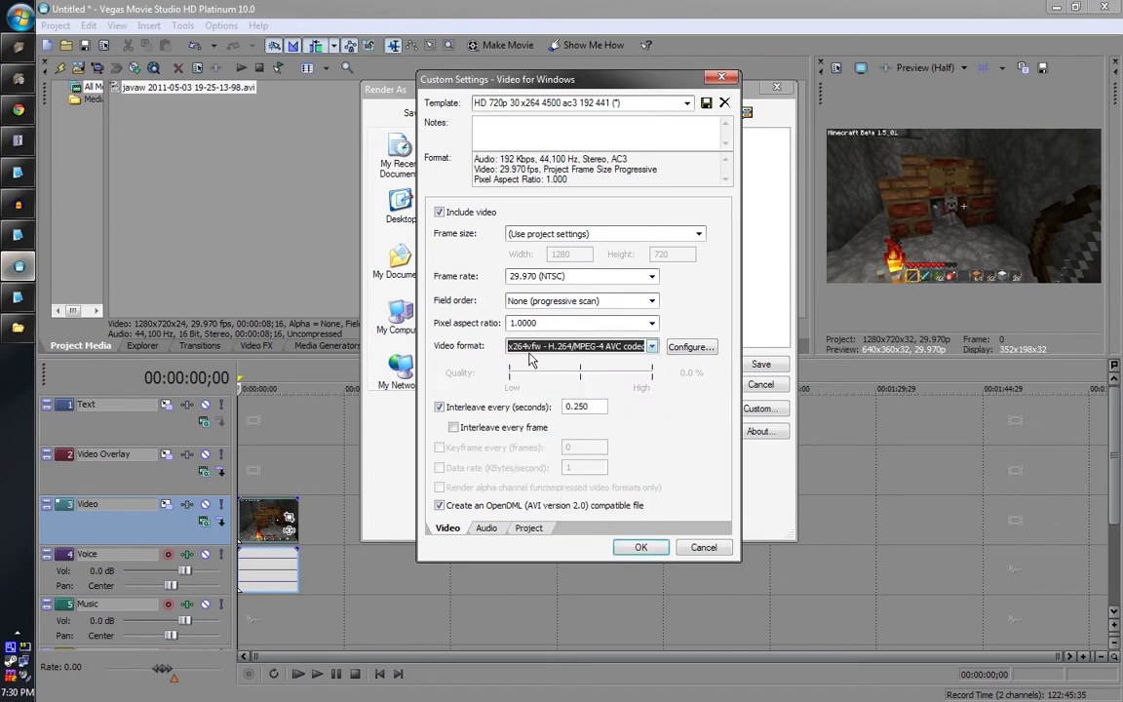
click(18, 111)
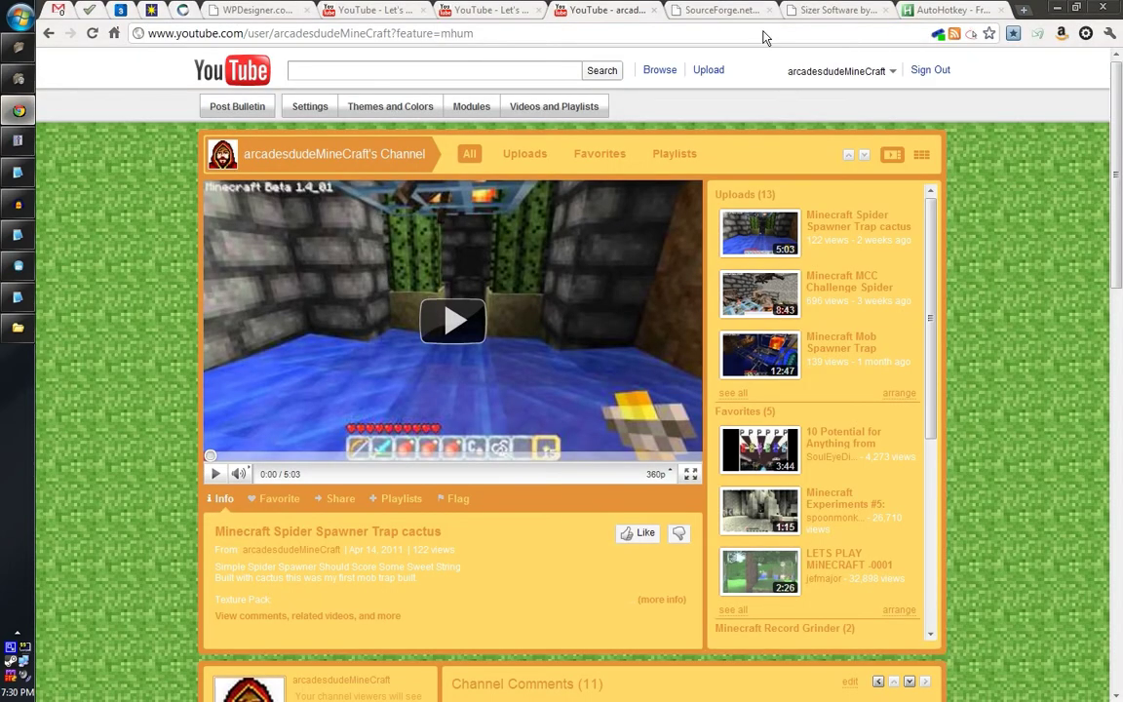
- Show the x264vfw SourceForge, Sizer 3.33 and AutoHotkey pages in Chrome
click(718, 10)
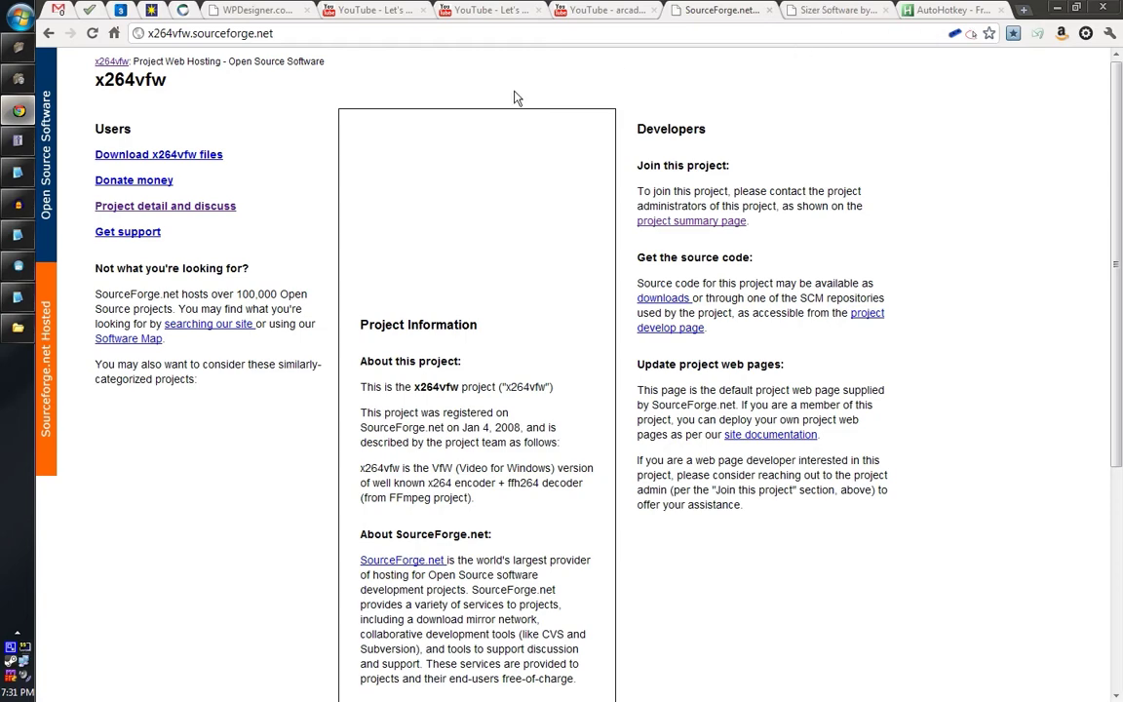
click(822, 14)
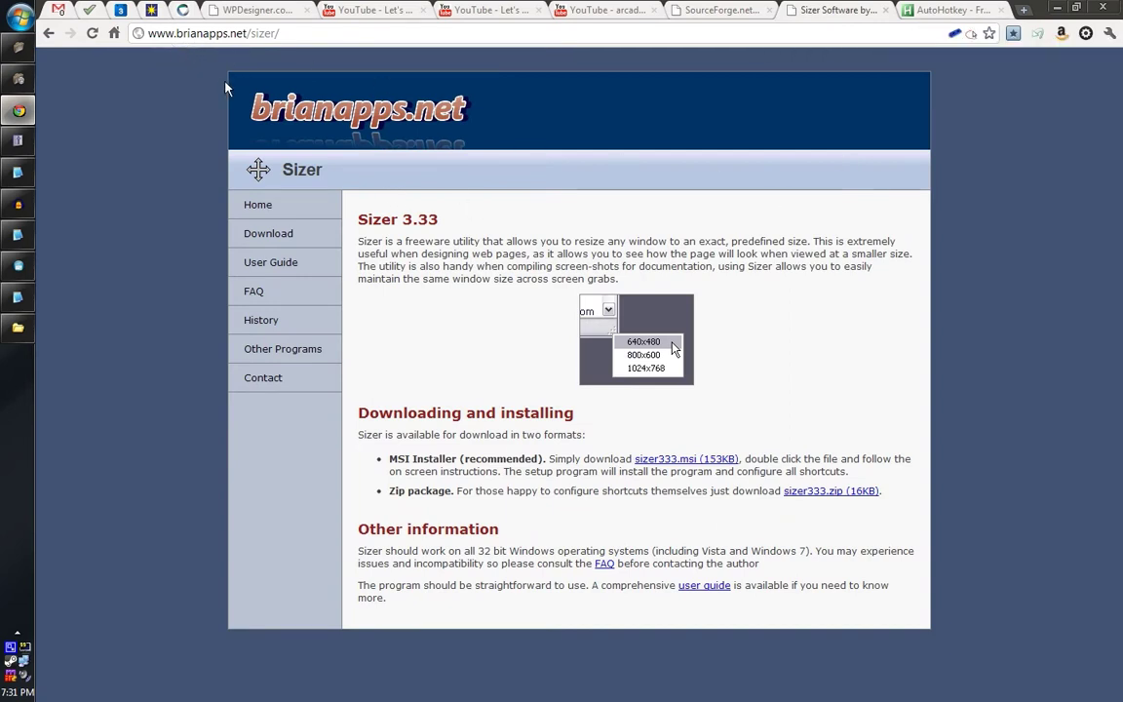
click(924, 10)
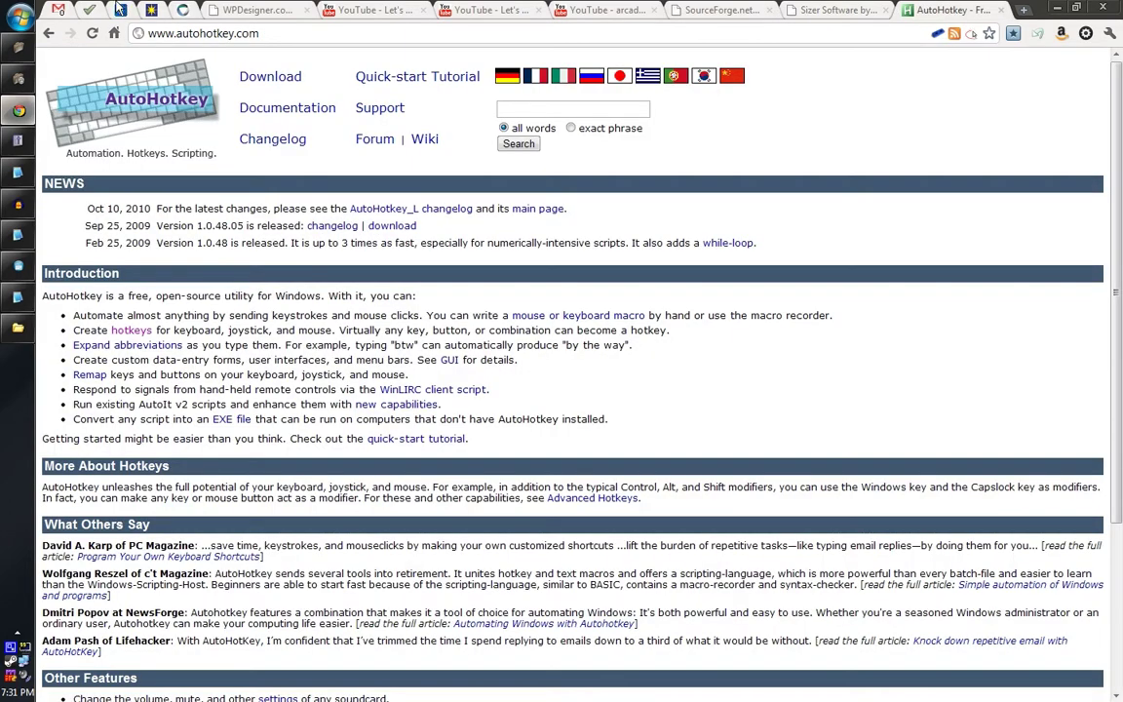
- Open the x264vfw encoder configuration and leave the log level at None after trying Warning
click(17, 265)
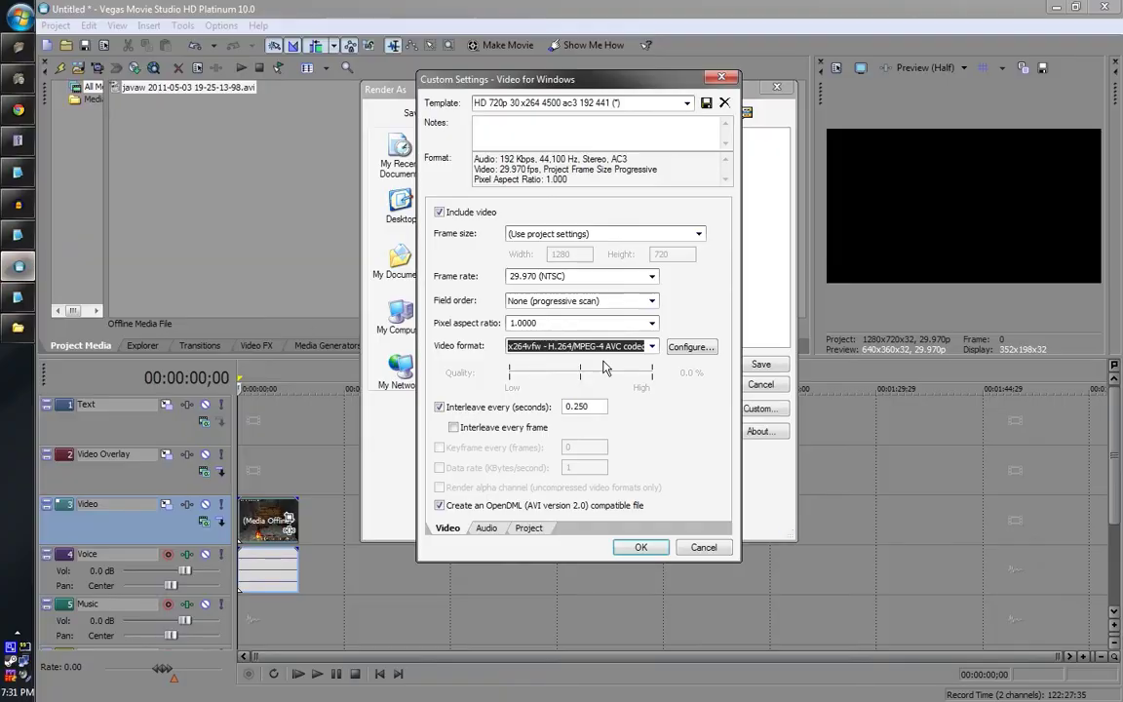
click(690, 348)
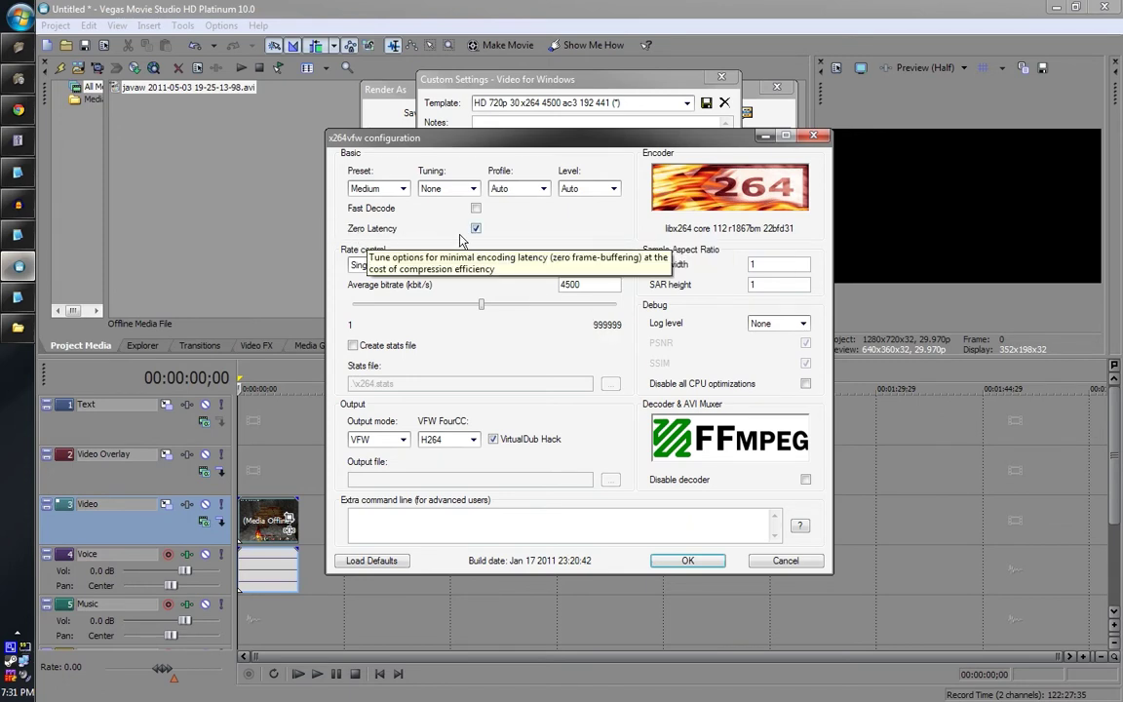
click(801, 325)
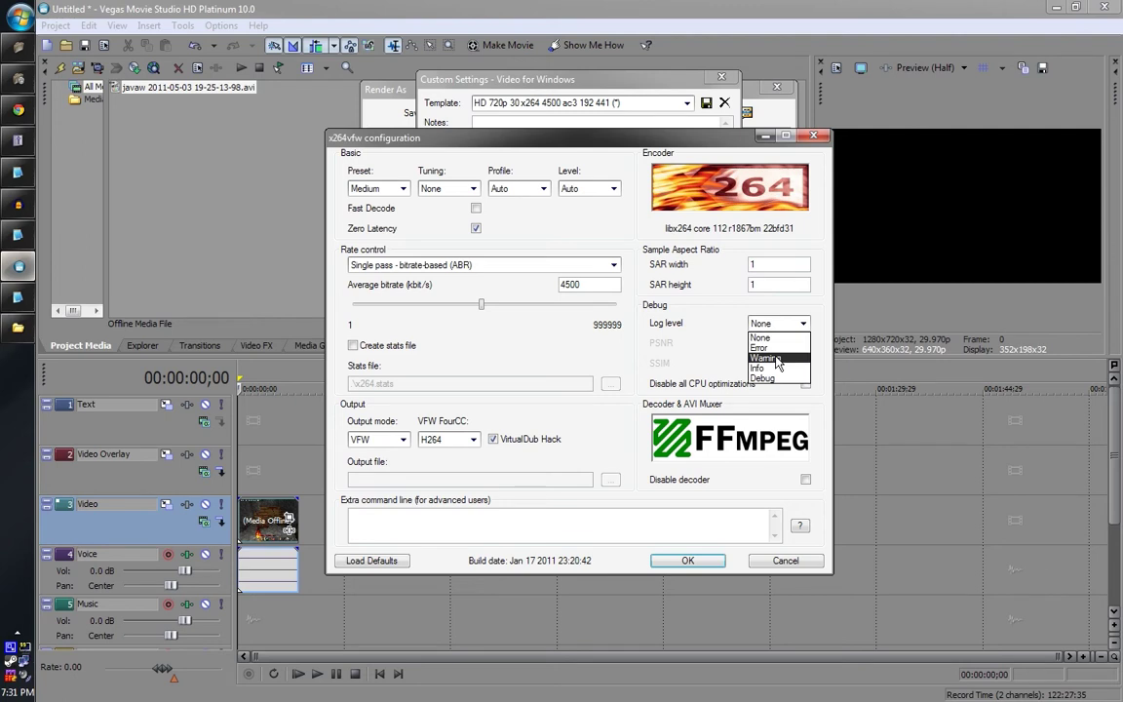
click(776, 359)
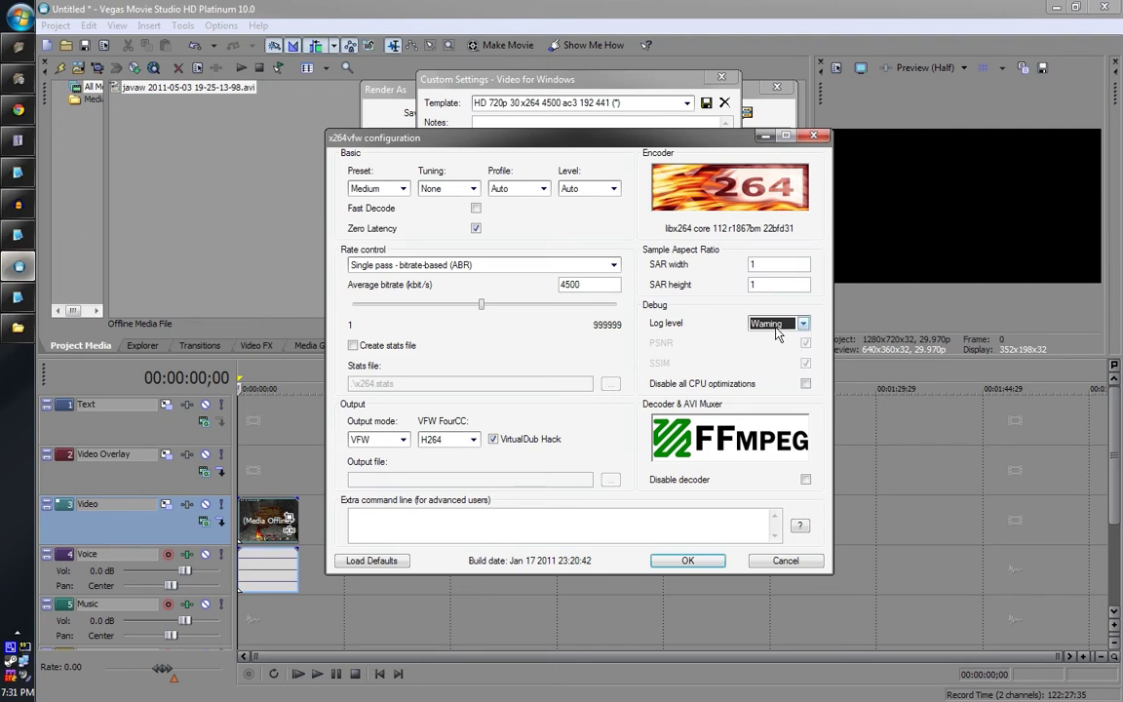
click(777, 325)
click(777, 336)
- Uncheck VirtualDub Hack, keep single-pass ABR rate control, and view audio video sync fix.txt
click(493, 438)
click(395, 264)
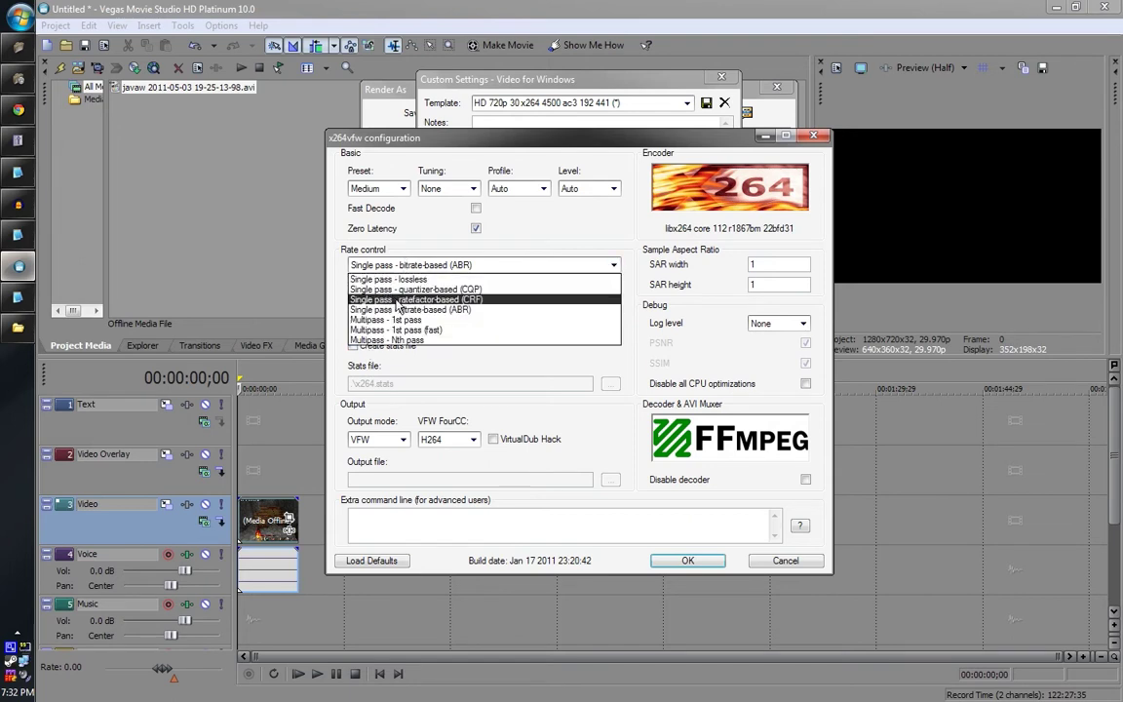
click(386, 233)
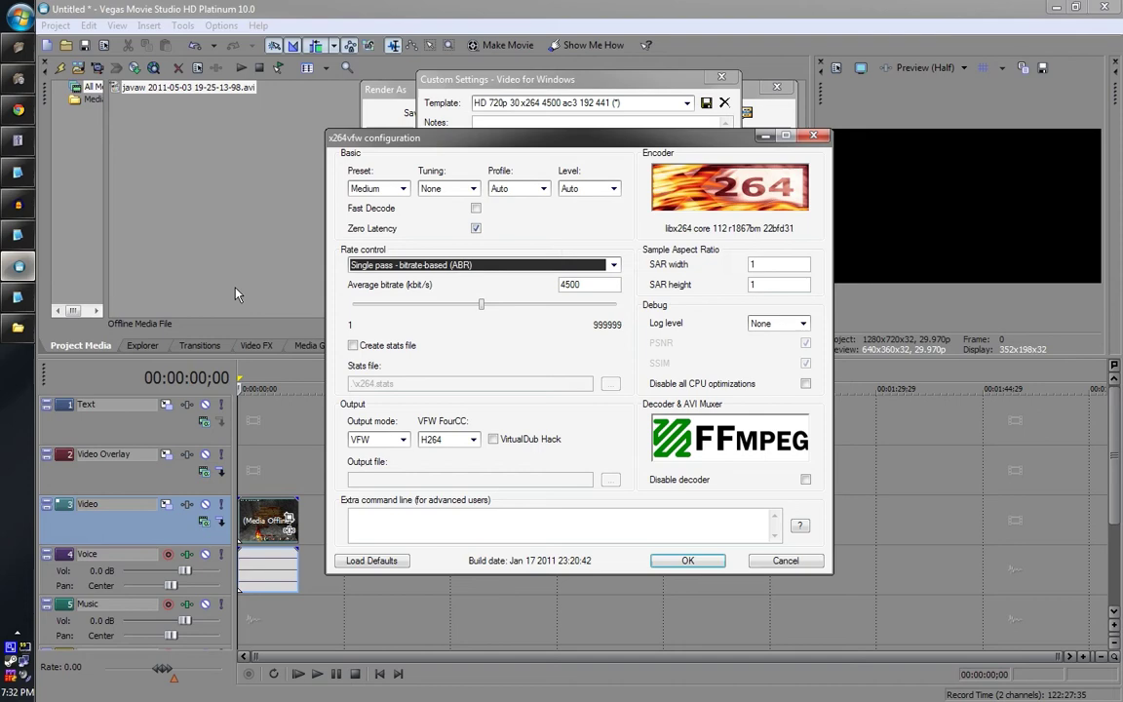
click(16, 175)
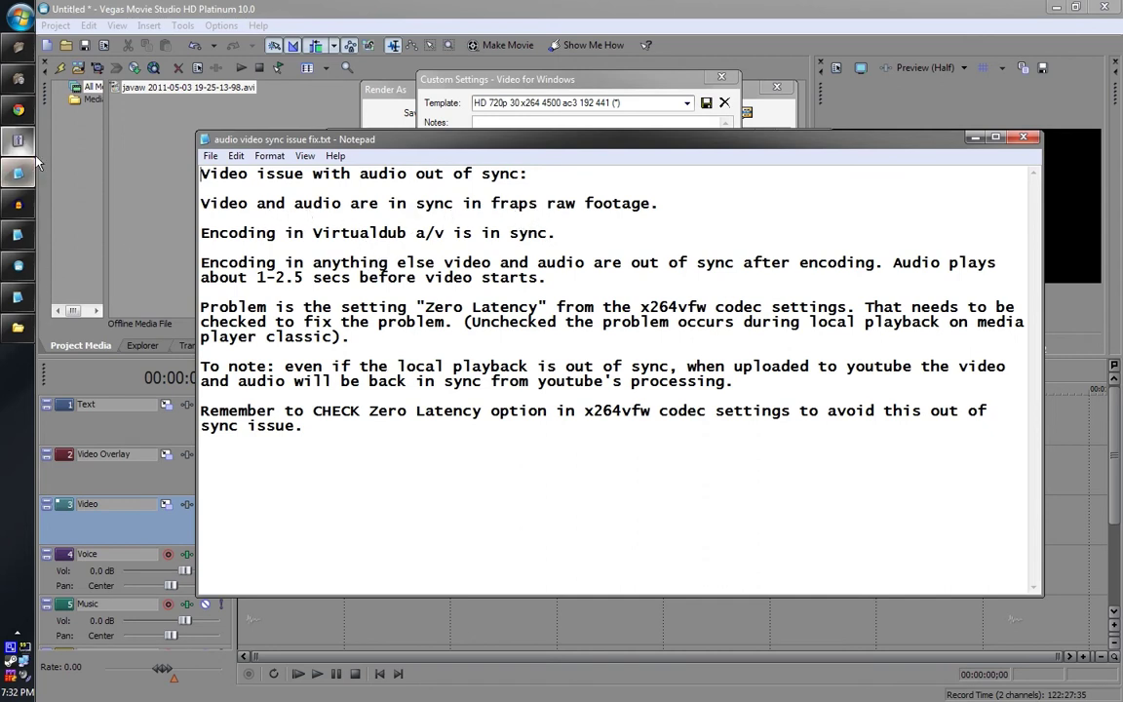
click(17, 327)
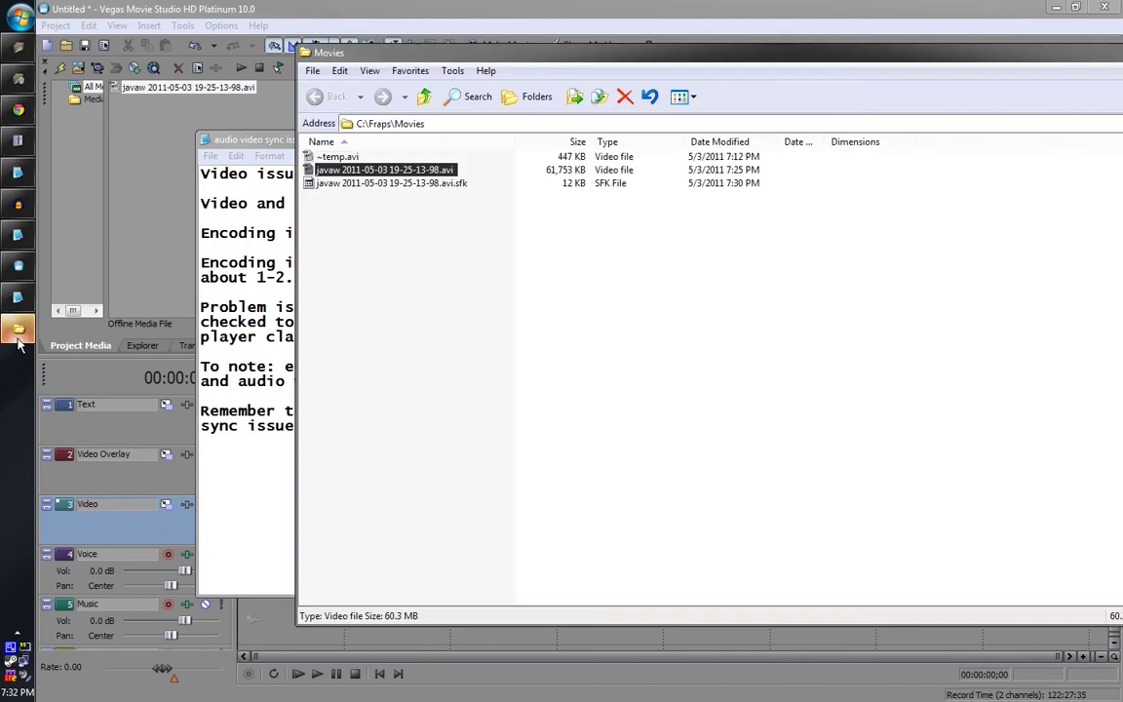
click(338, 172)
click(346, 195)
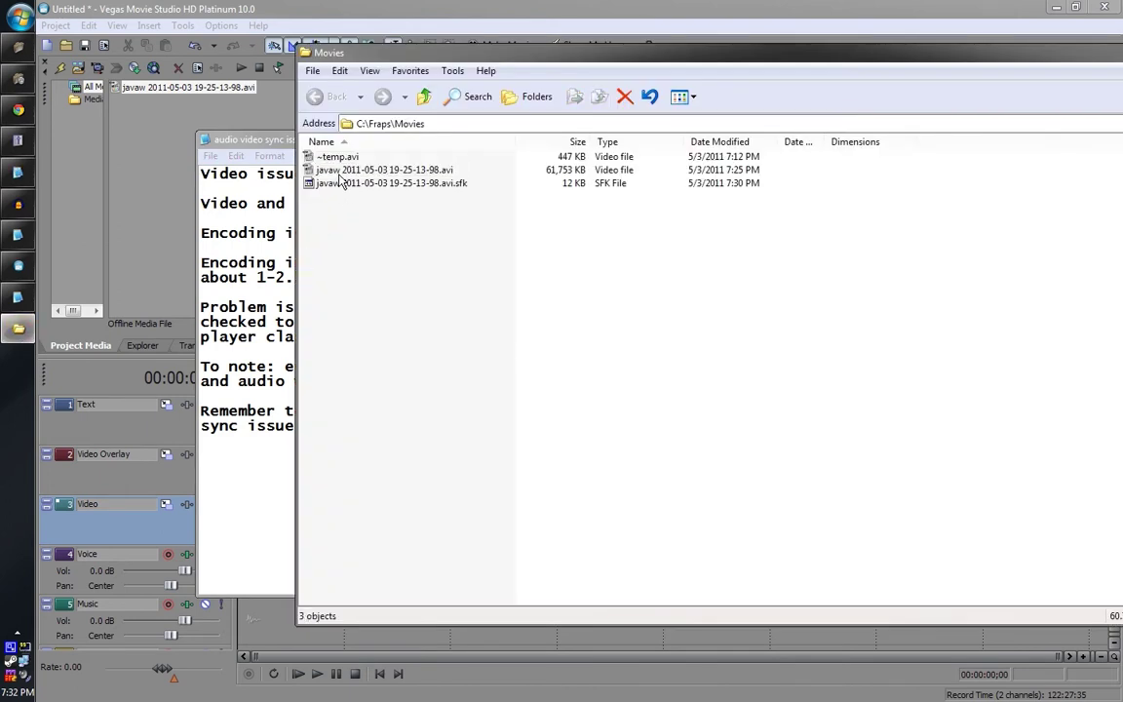
click(346, 176)
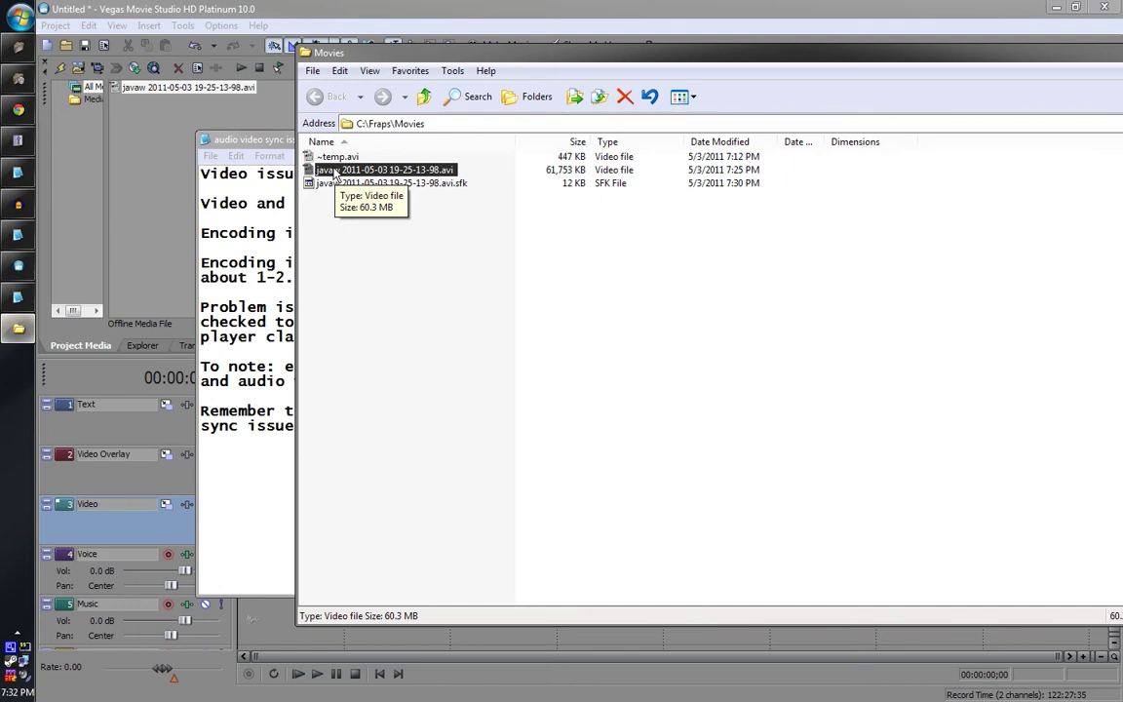
click(22, 331)
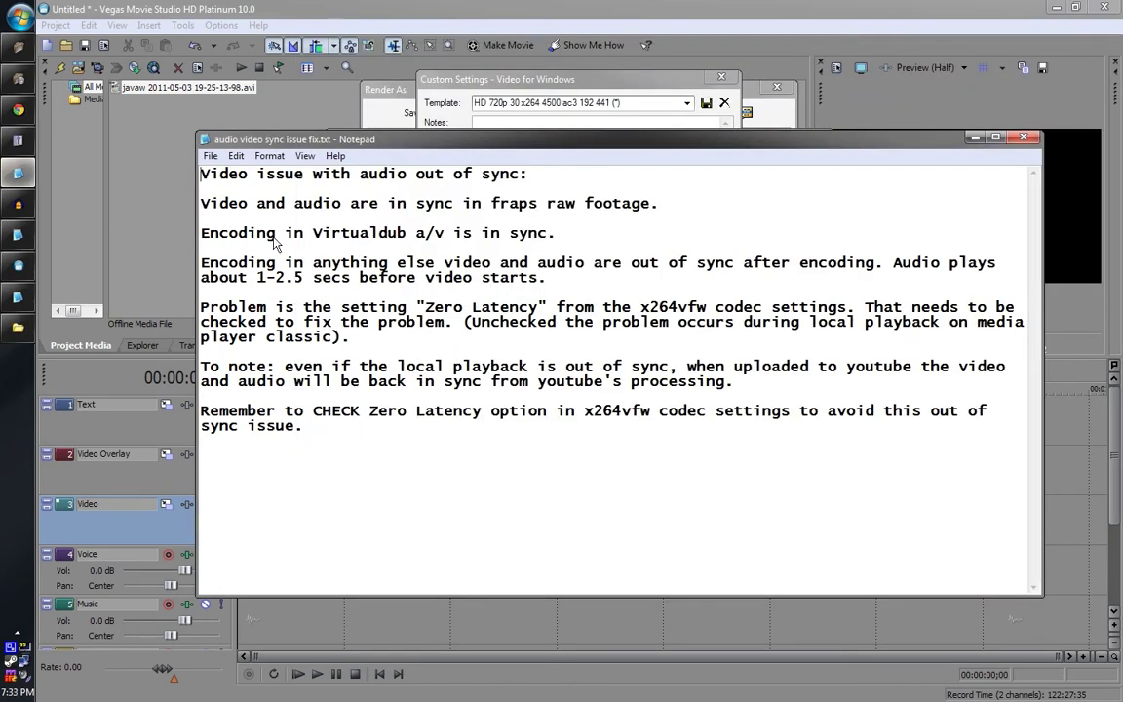
drag(201, 234, 410, 244)
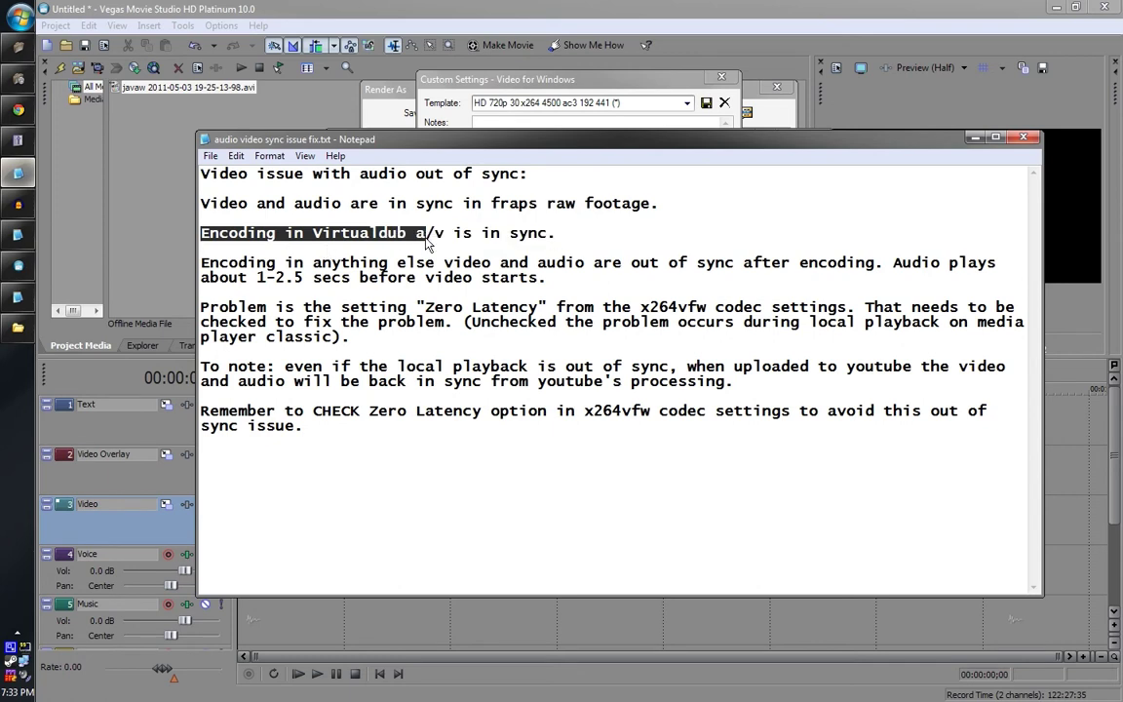
click(373, 244)
click(481, 234)
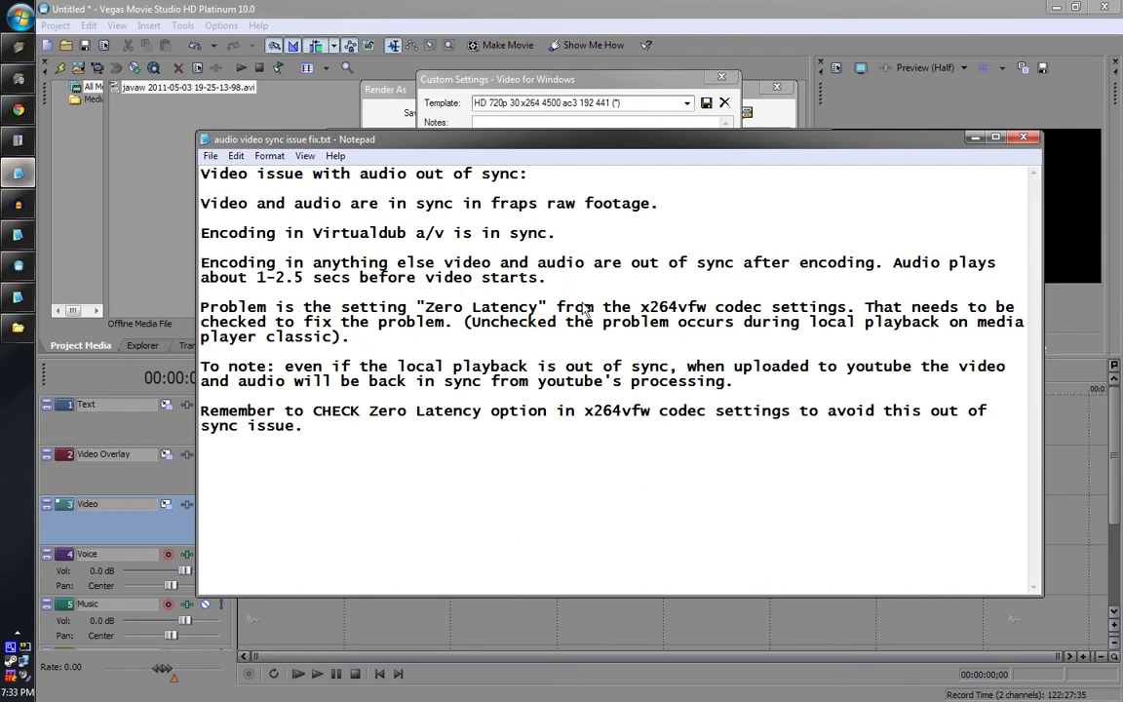
double_click(643, 309)
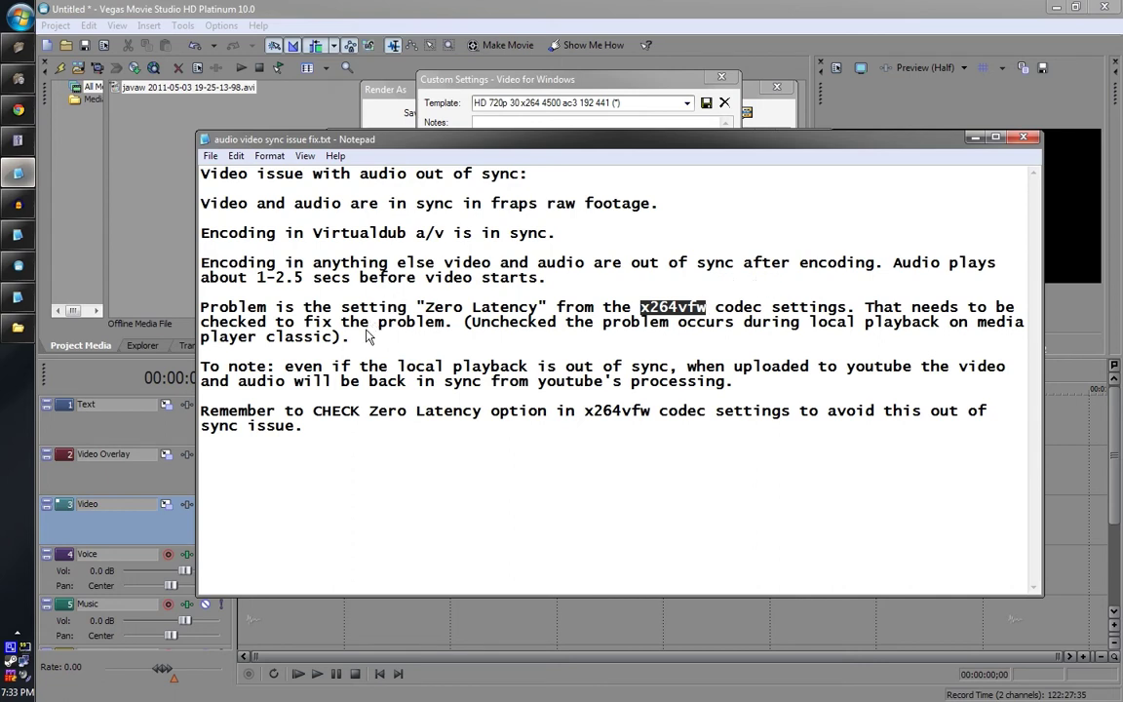
click(408, 278)
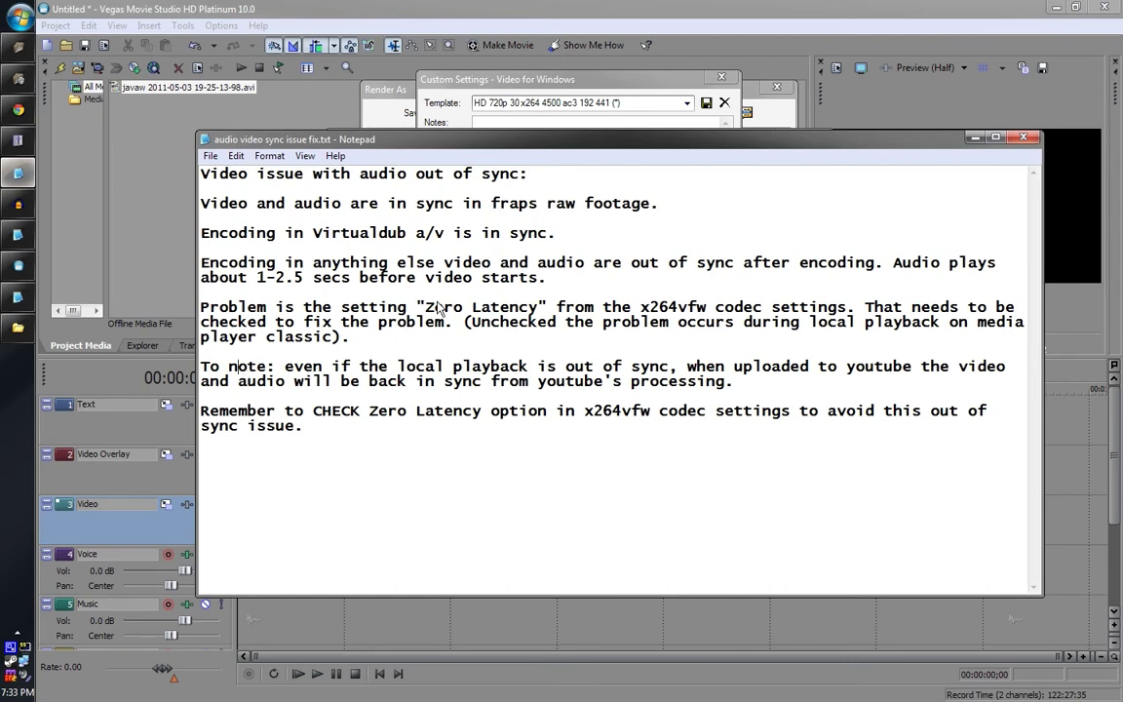
drag(425, 308, 464, 312)
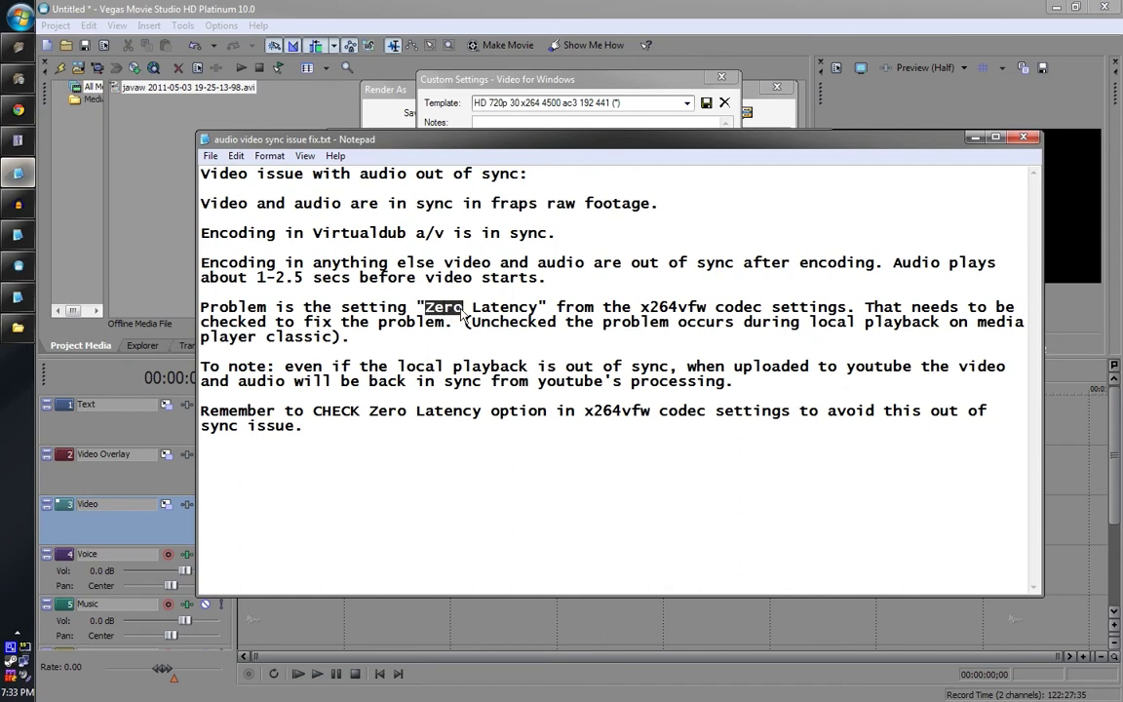
click(406, 263)
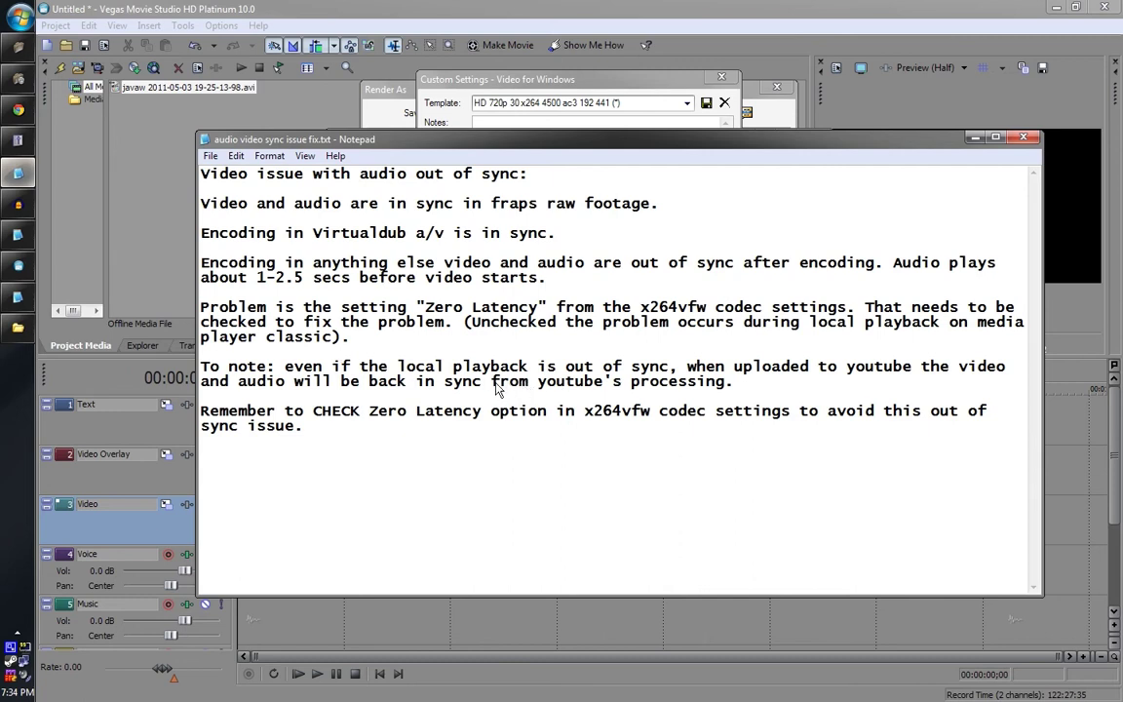
drag(480, 388, 475, 387)
- Close the sync fix notes and accept the x264vfw settings with Zero Latency checked
click(375, 384)
click(1022, 136)
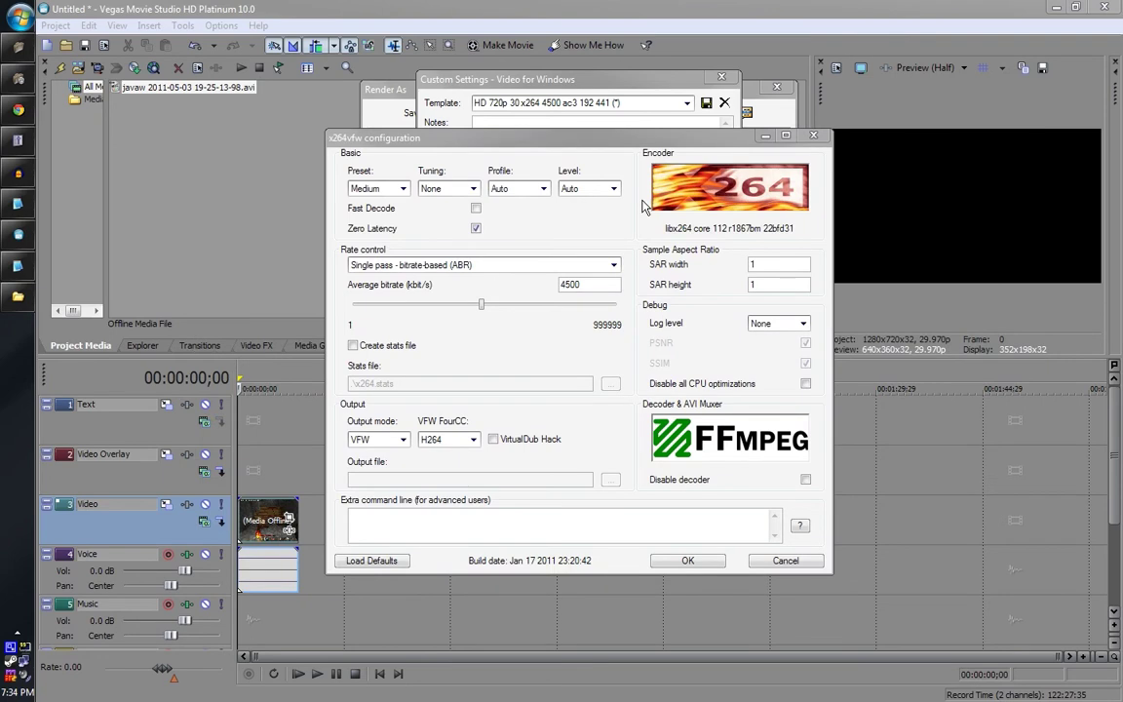
click(687, 560)
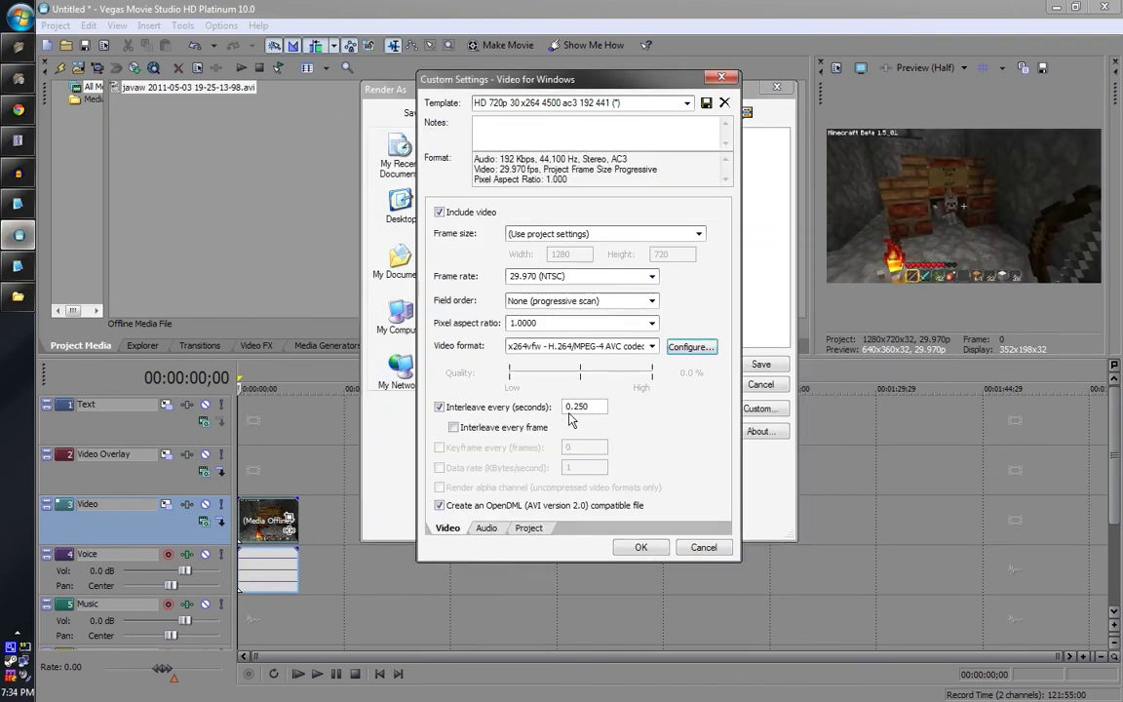
- Review the Audio and Project render settings, then confirm the Custom Settings
click(486, 528)
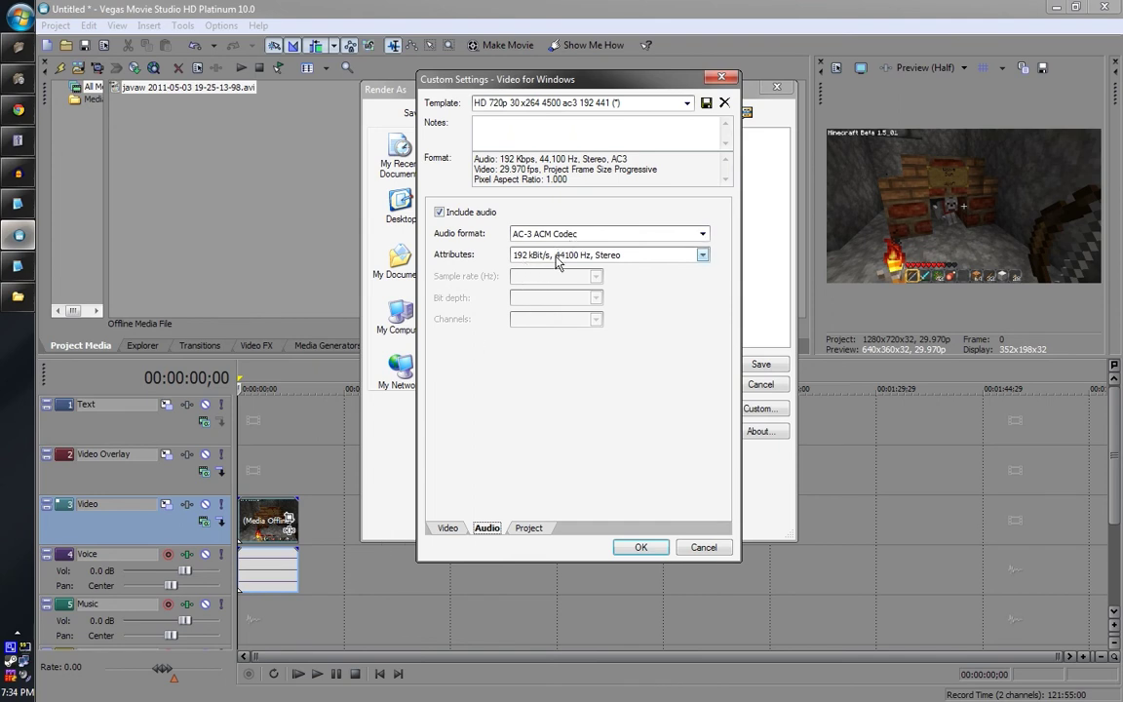
click(529, 529)
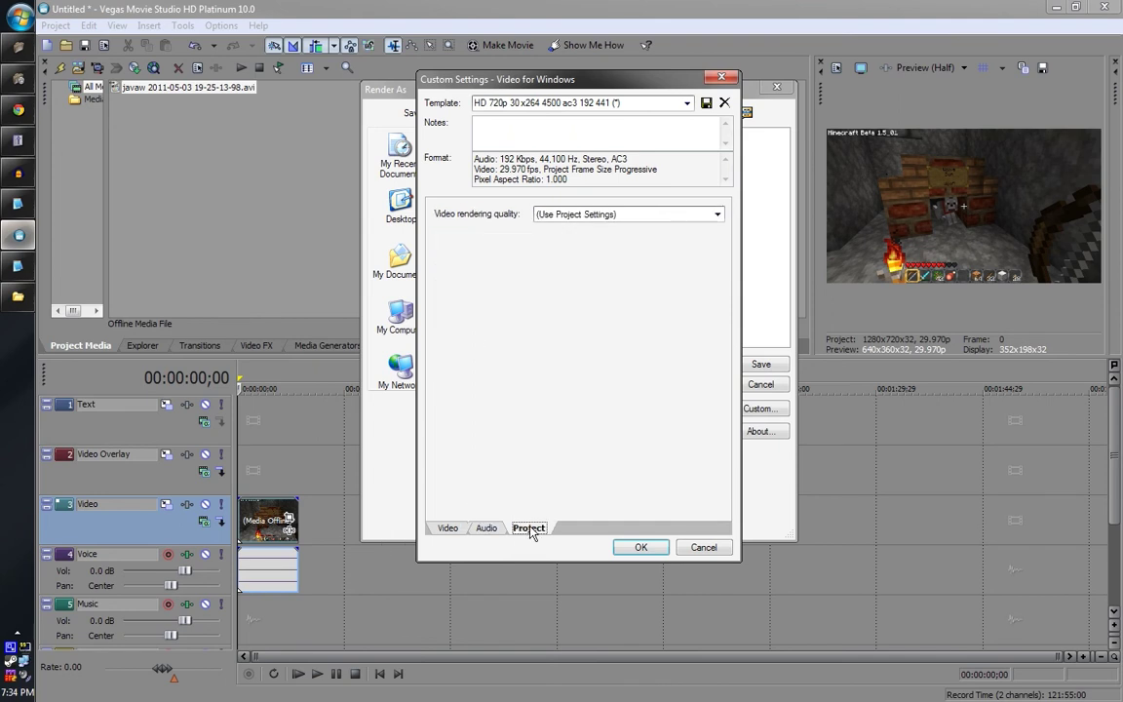
click(447, 527)
click(639, 617)
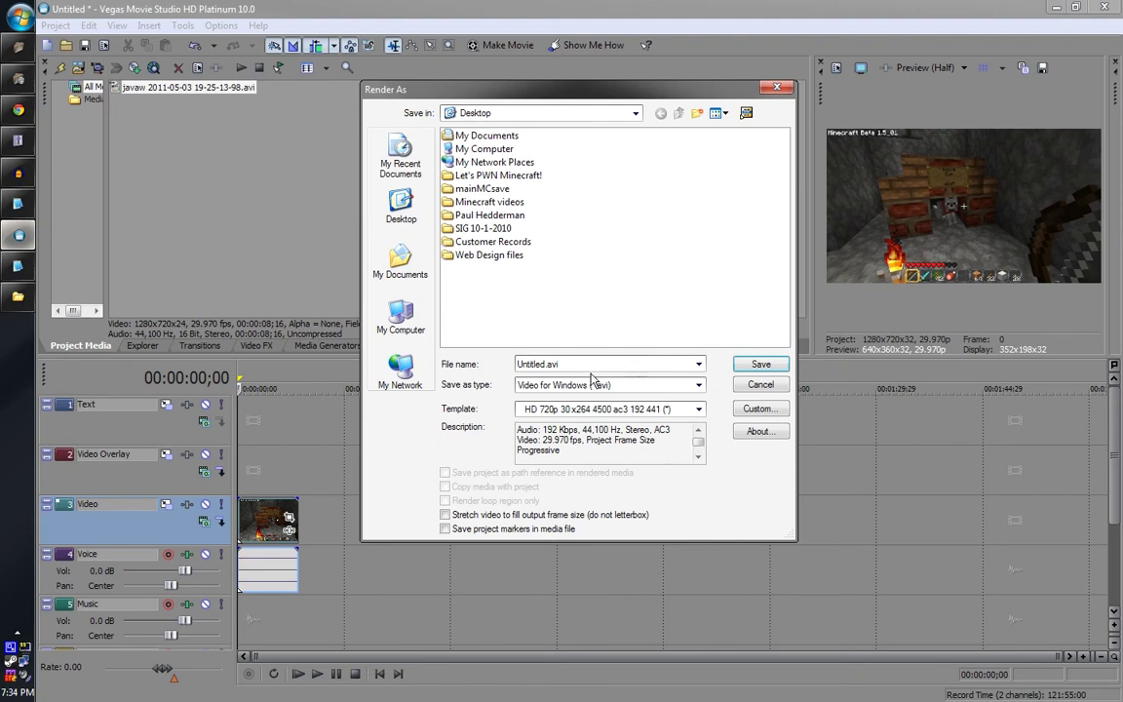
- Save the render as Untitled.avi on the Desktop and let it finish to 100%
click(759, 365)
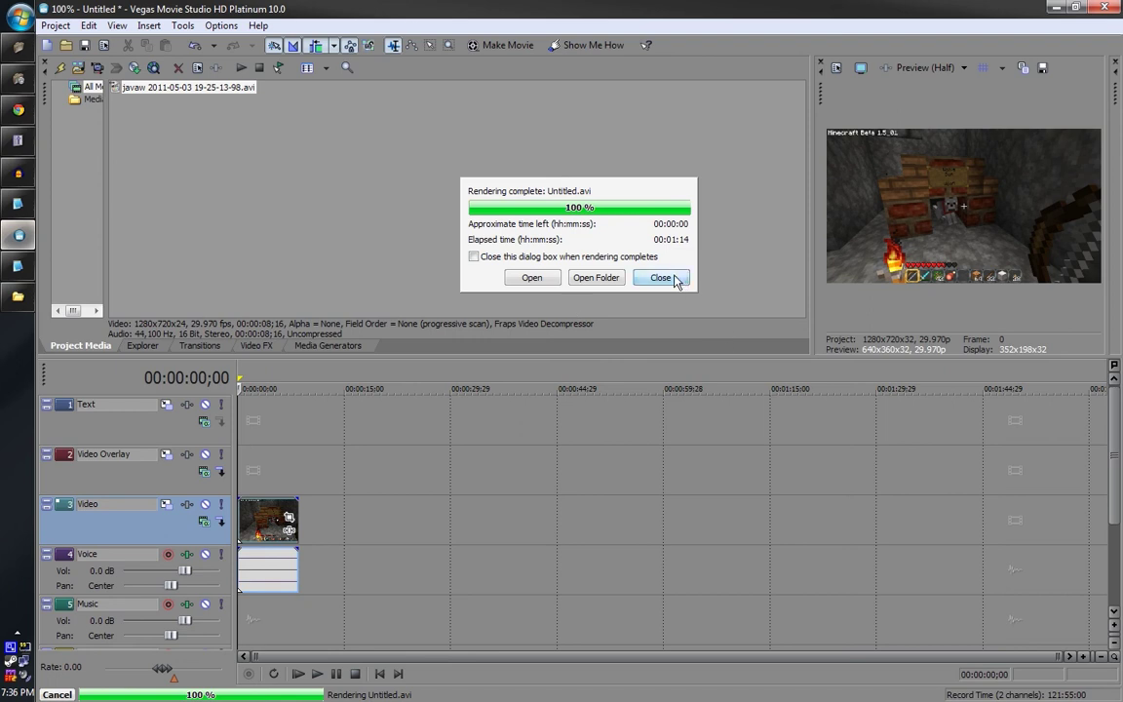
- Dismiss the render notice, minimize Vegas, and select Untitled.avi on the desktop
click(661, 278)
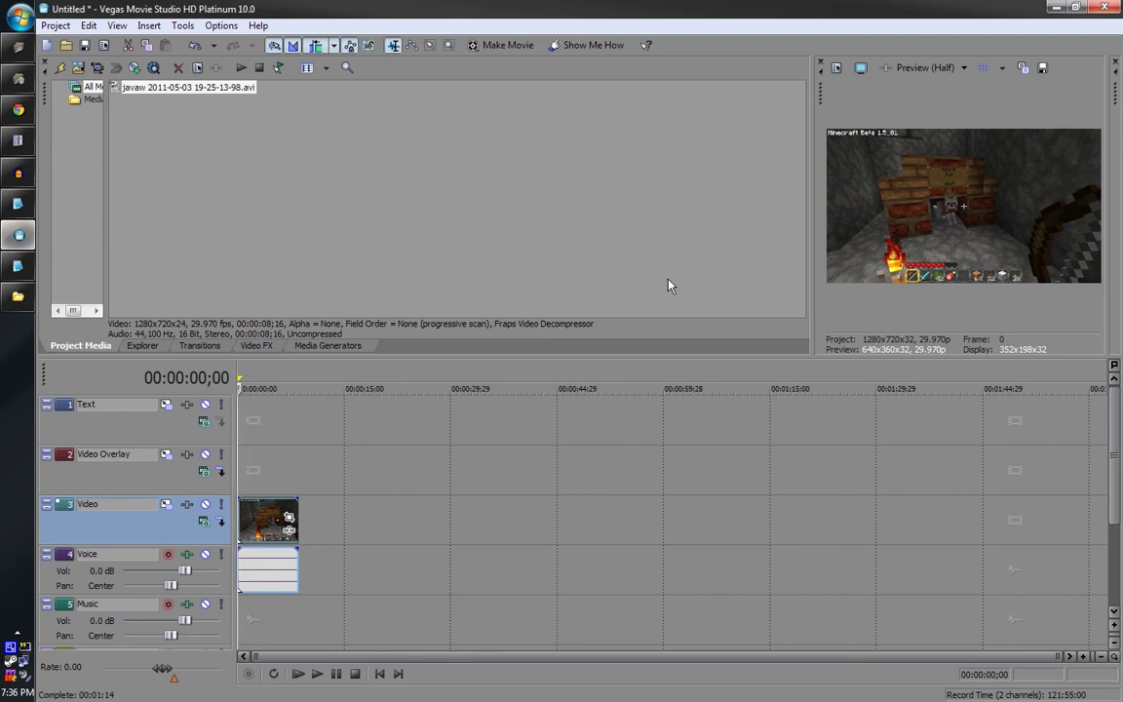
click(28, 237)
key(super+d)
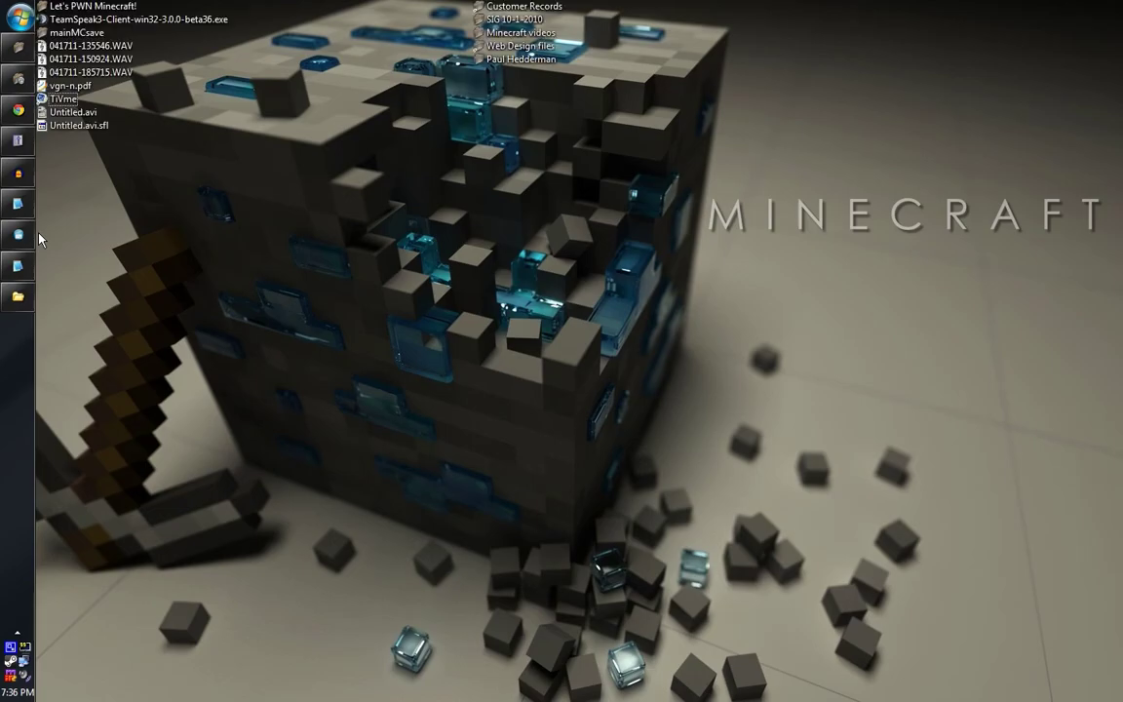
click(68, 118)
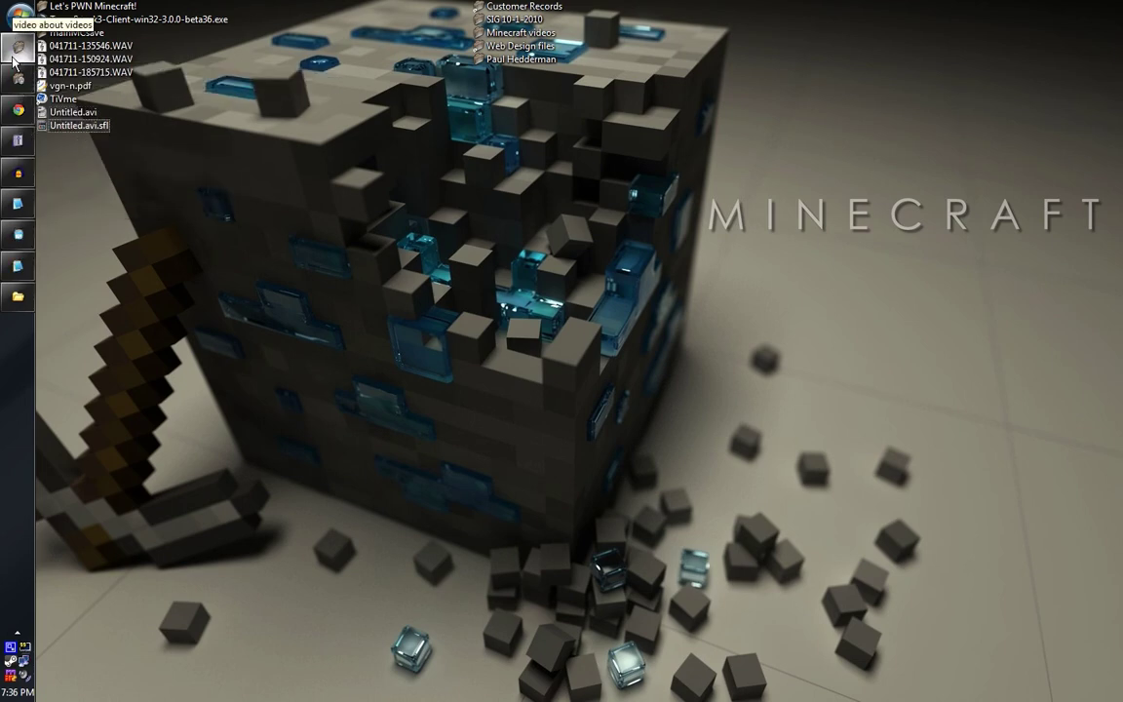
- Bring up the Fraps Movies folder, select the original .sfk file, then reselect Untitled.avi
click(18, 296)
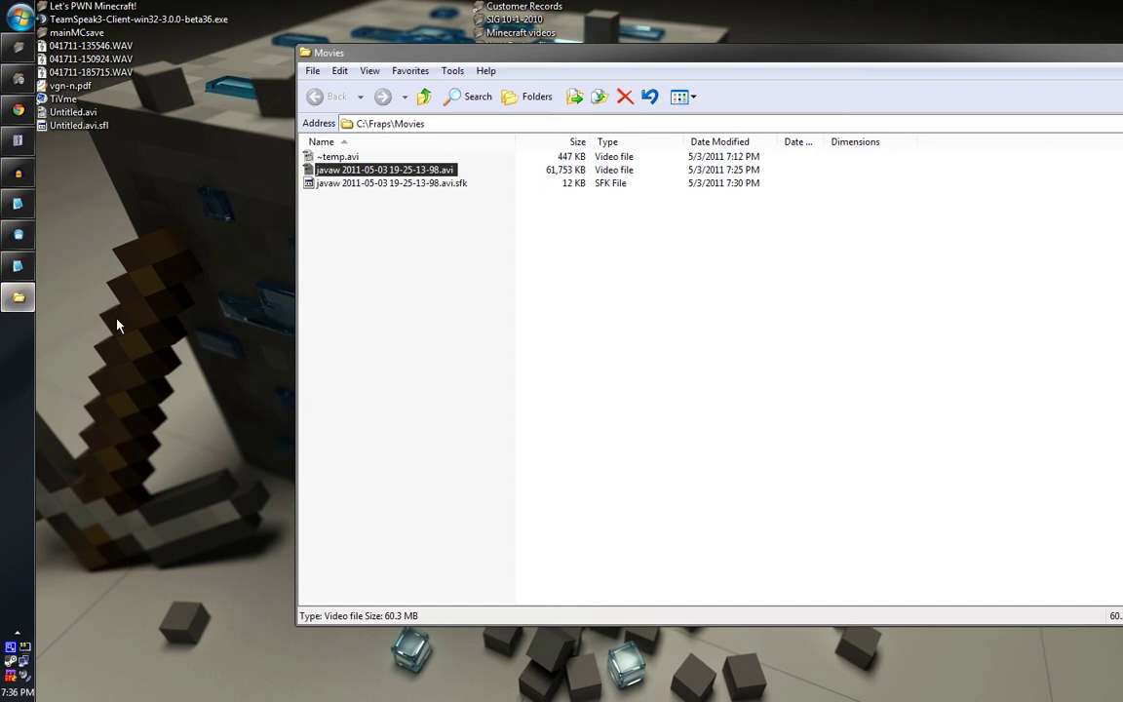
click(451, 185)
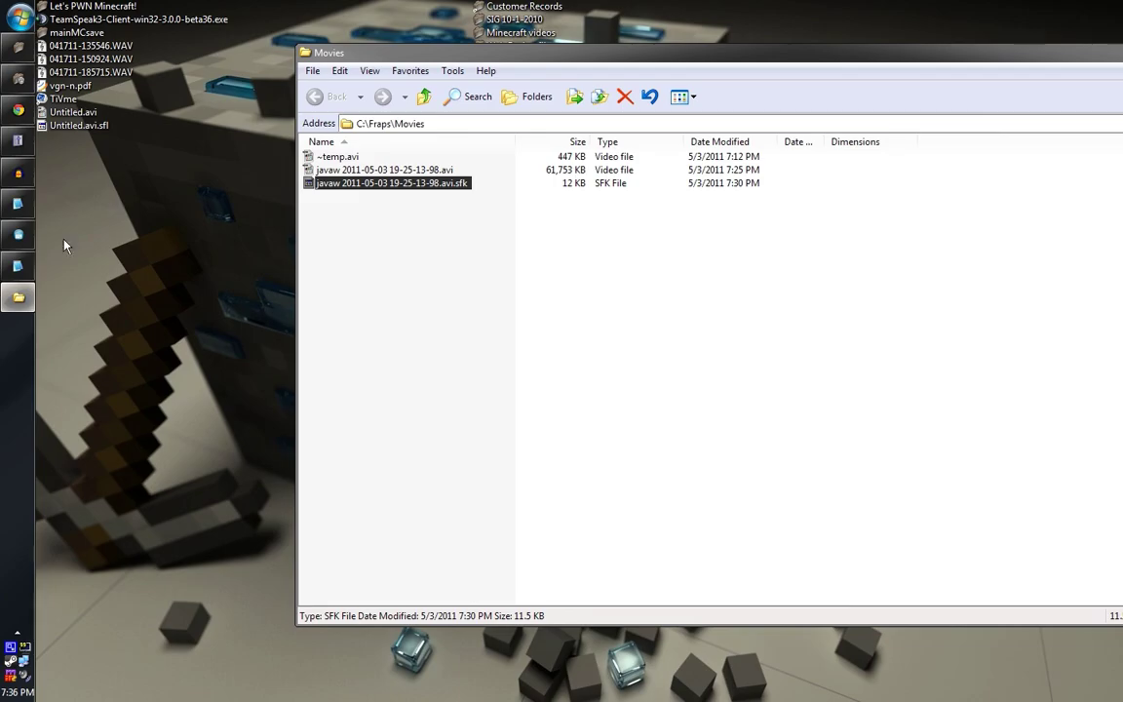
click(17, 235)
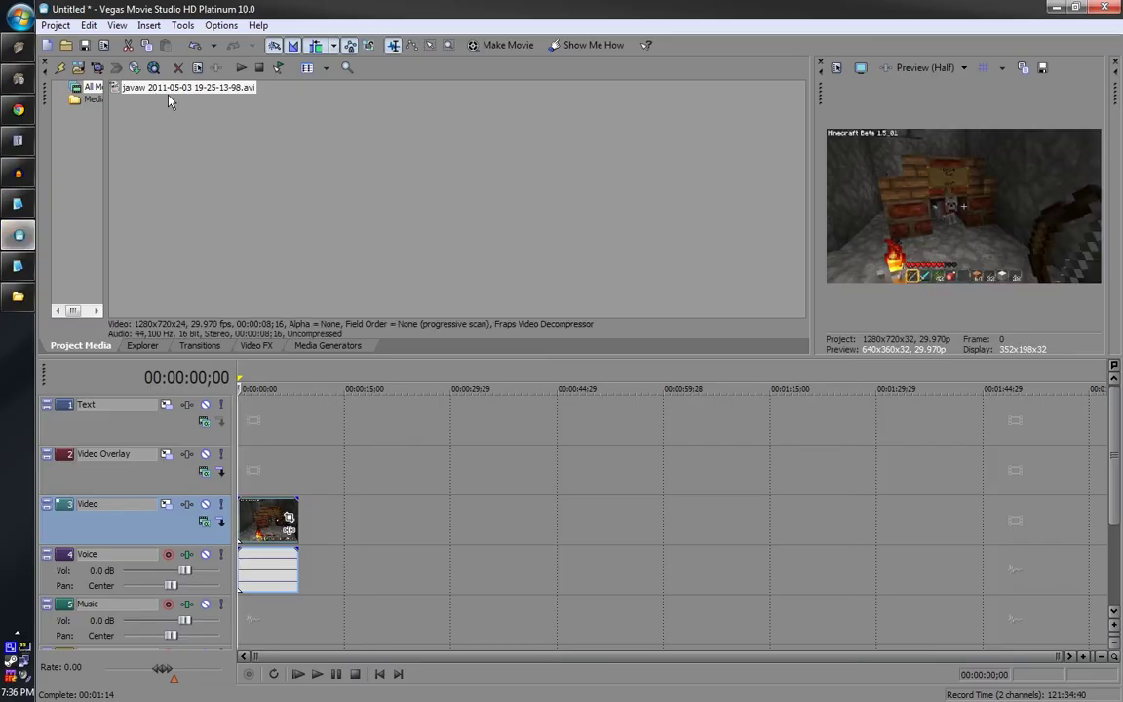
click(18, 229)
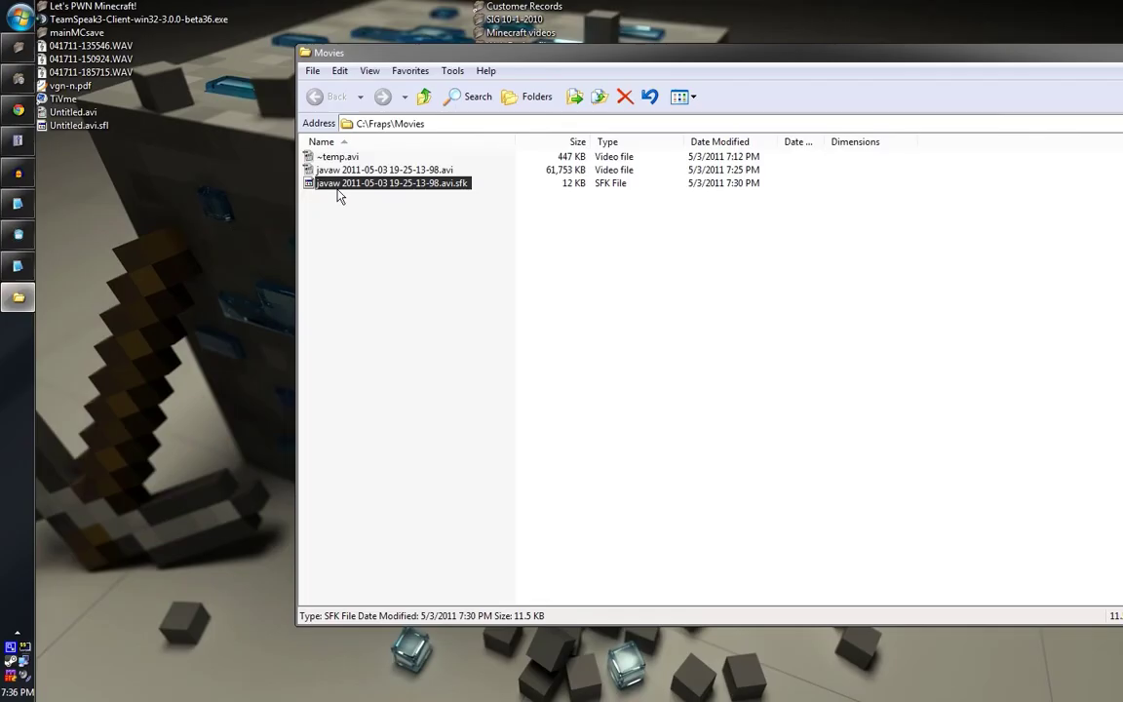
click(17, 231)
click(17, 234)
click(72, 117)
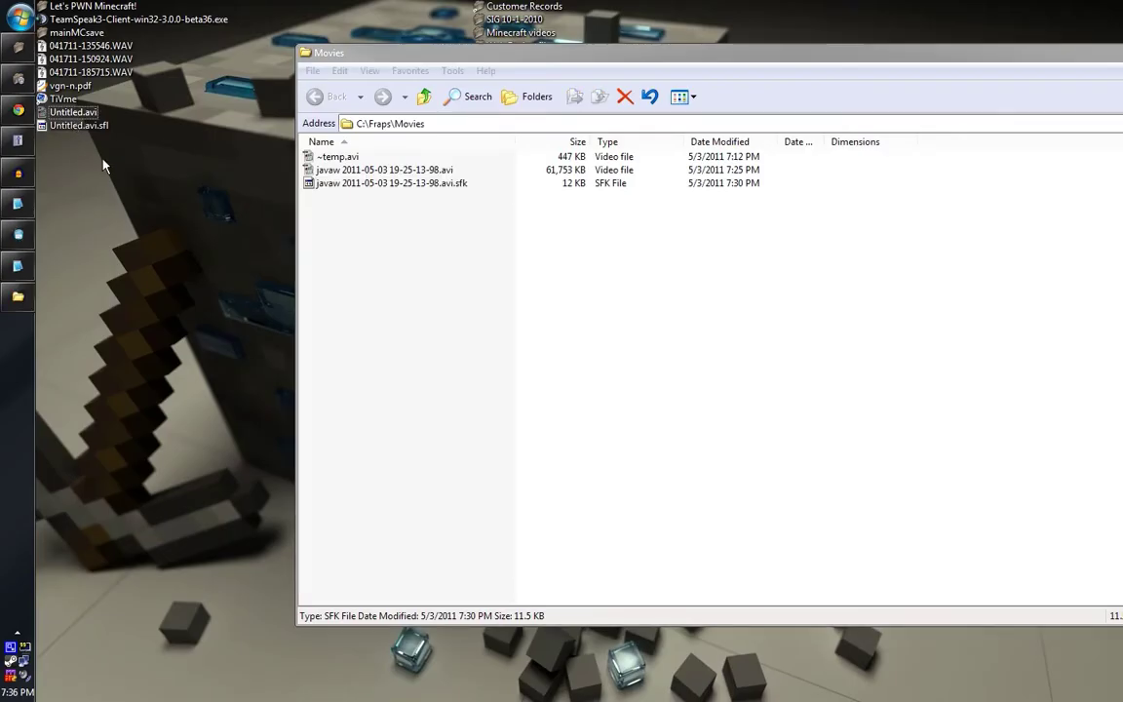
- Open Untitled.avi in Media Player Classic to play the rendered Minecraft clip
key(Return)
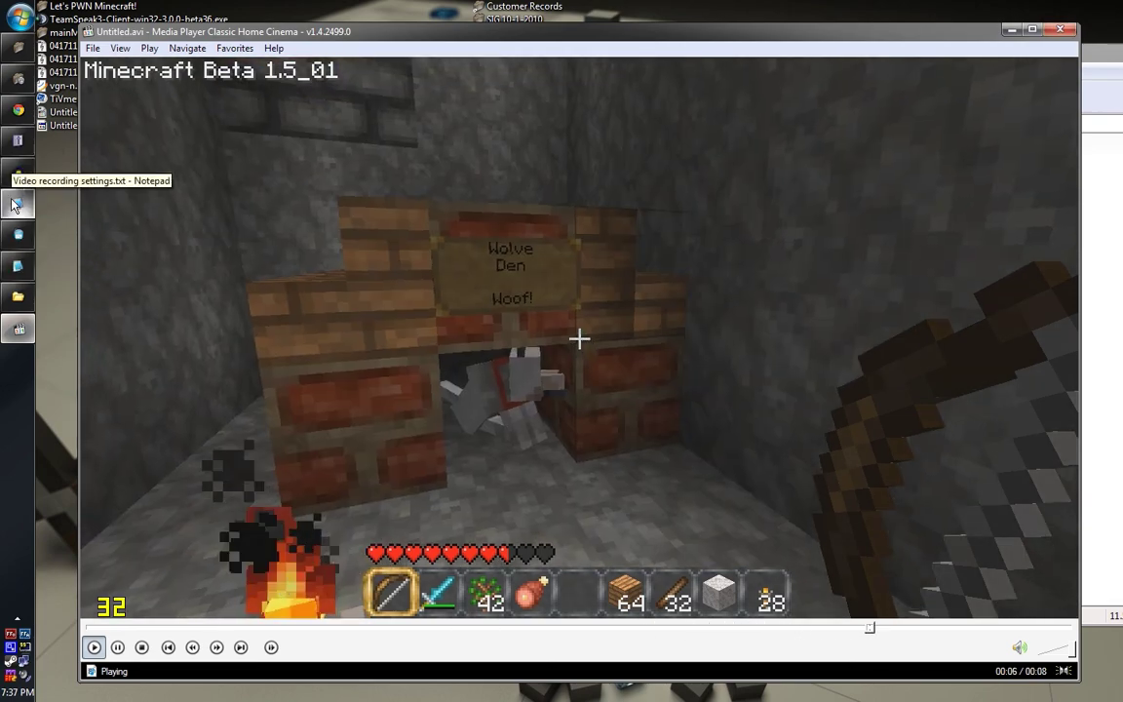
click(14, 203)
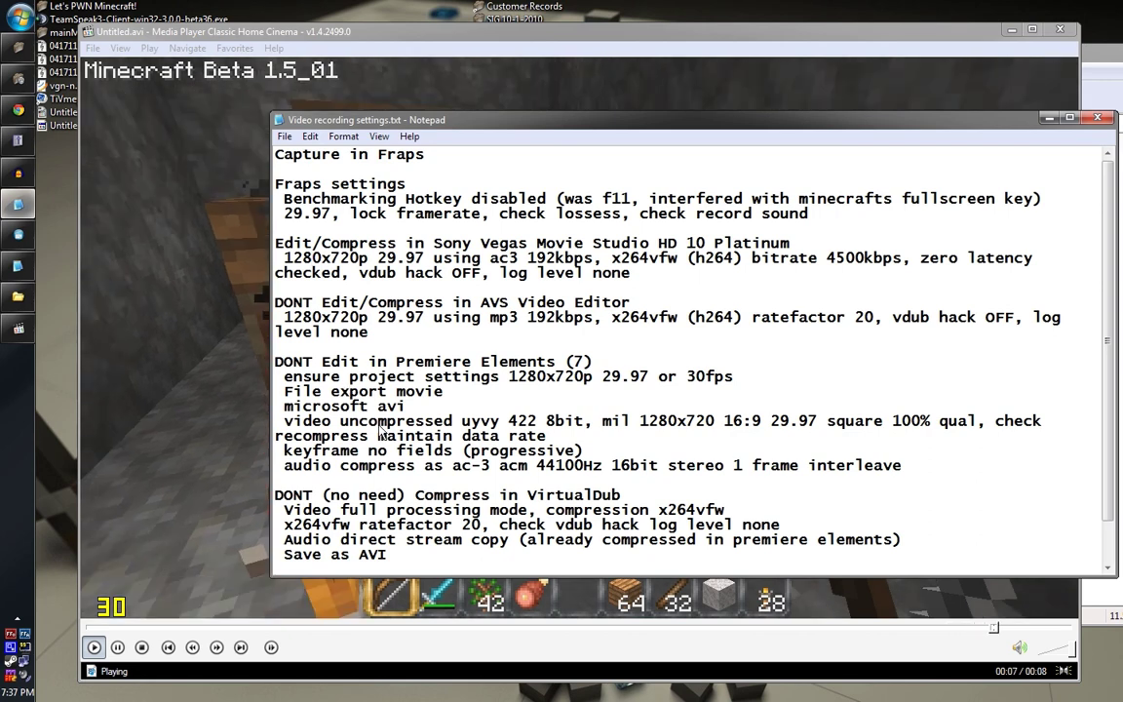
scroll(374, 445, down, 1)
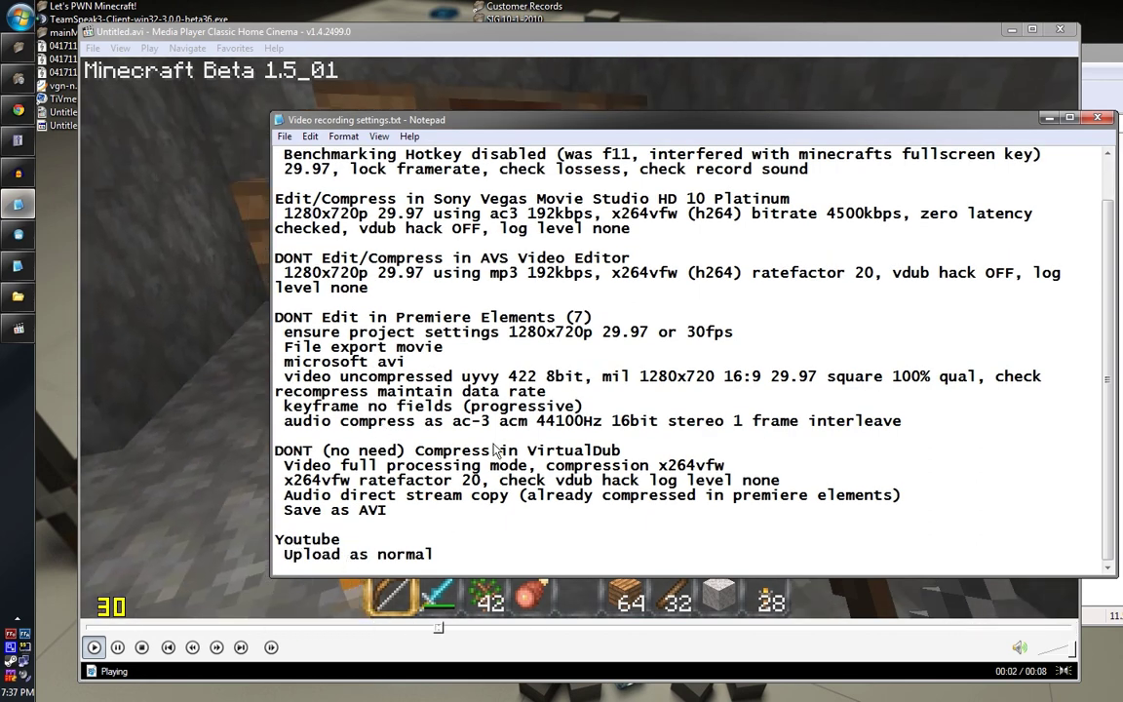
scroll(840, 354, up, 1)
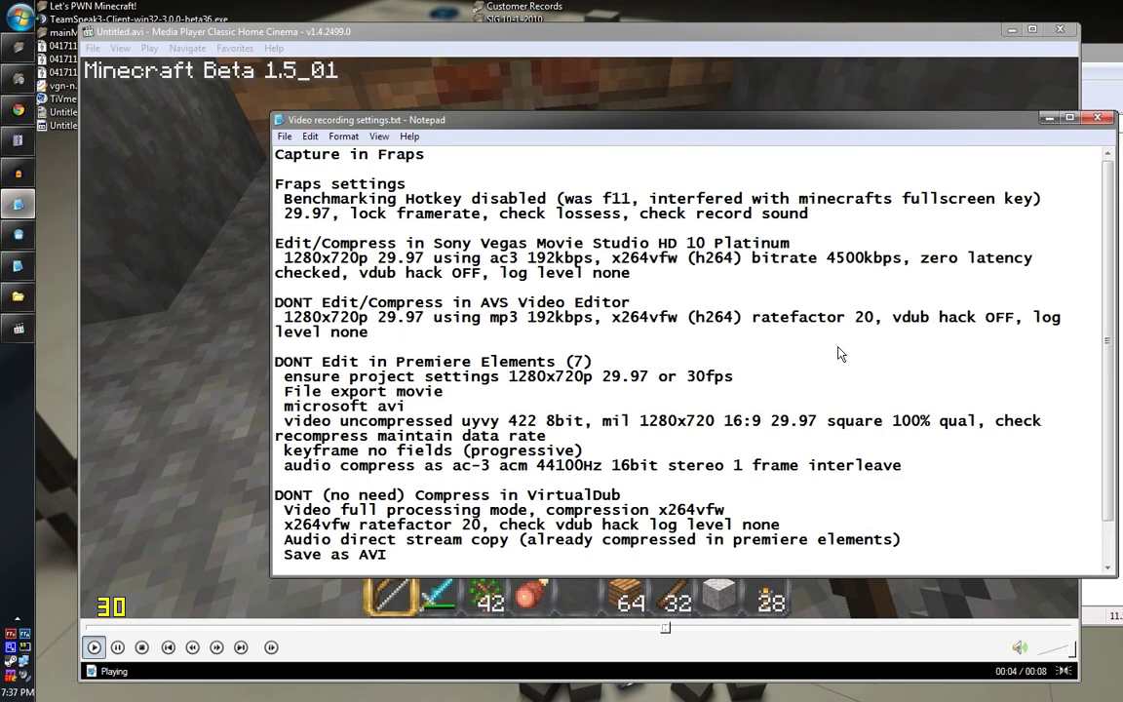